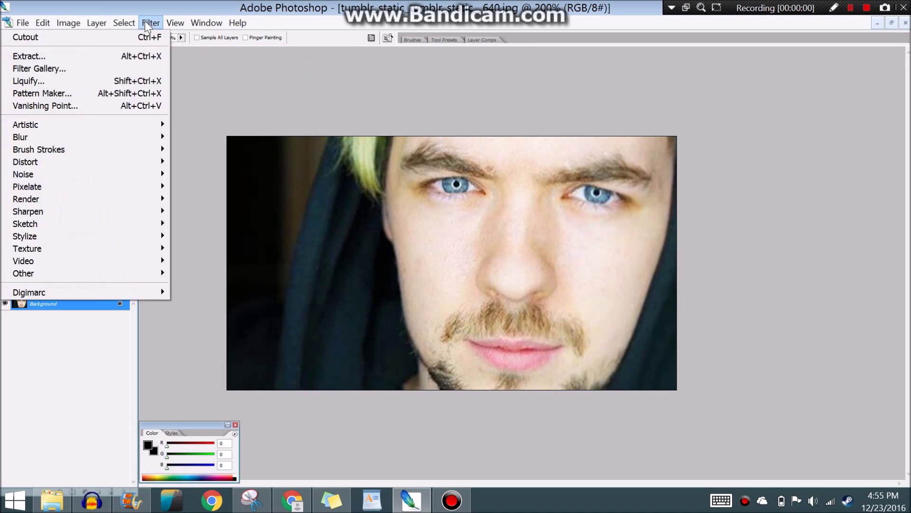
- Browse the Artistic filters (Dry Brush, Paint Daubs, Fresco) and pick Cutout
click(199, 183)
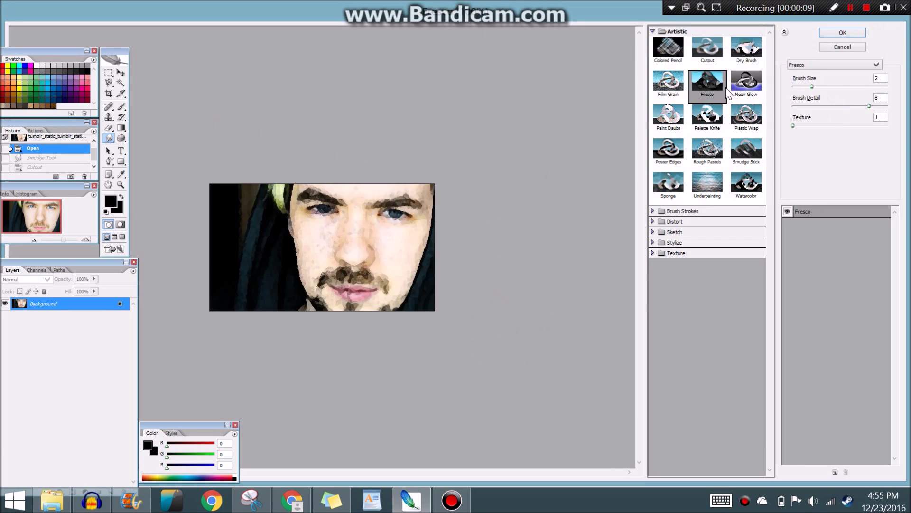
click(743, 83)
click(739, 44)
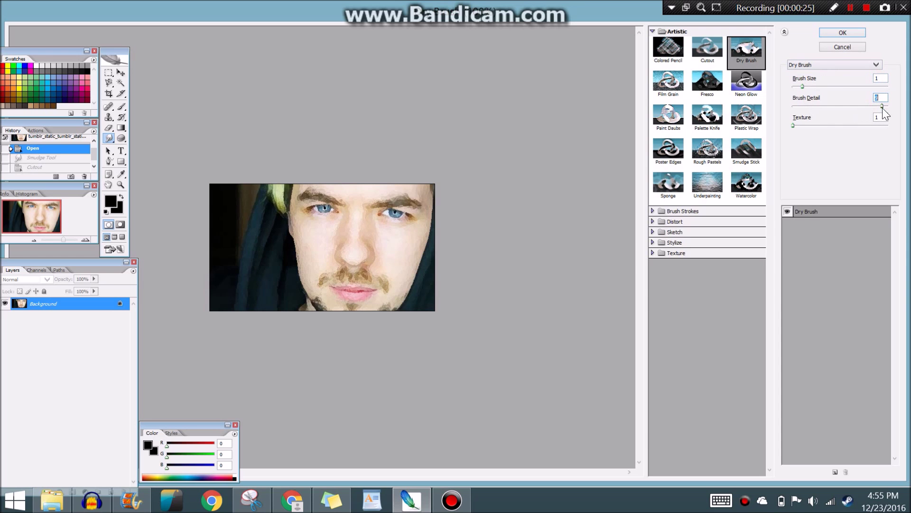
click(669, 116)
click(707, 83)
click(740, 50)
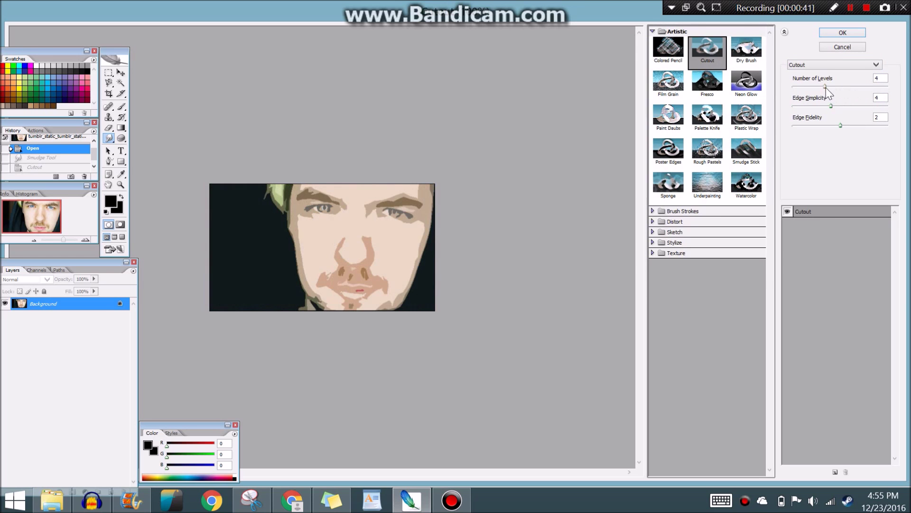
- Apply Cutout with Number of Levels 8 and Edge Simplicity 0
drag(825, 87, 887, 87)
drag(833, 105, 793, 106)
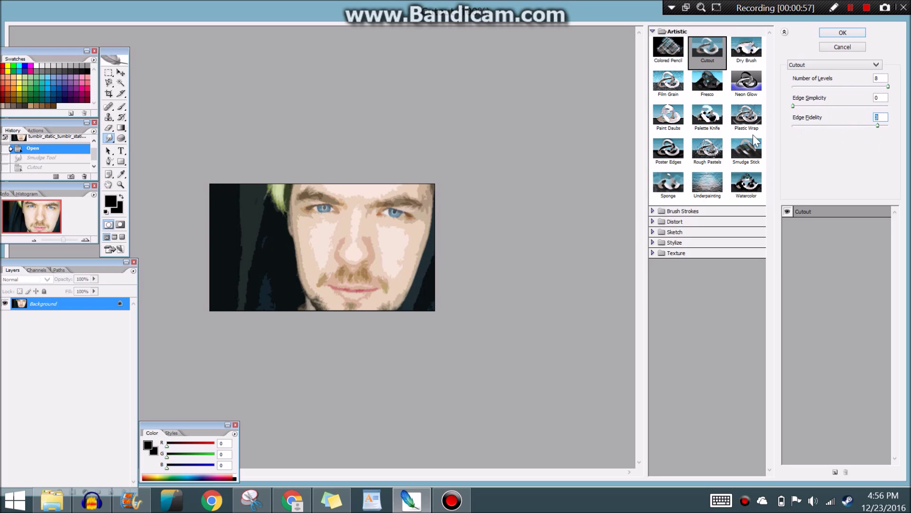
click(830, 34)
click(151, 23)
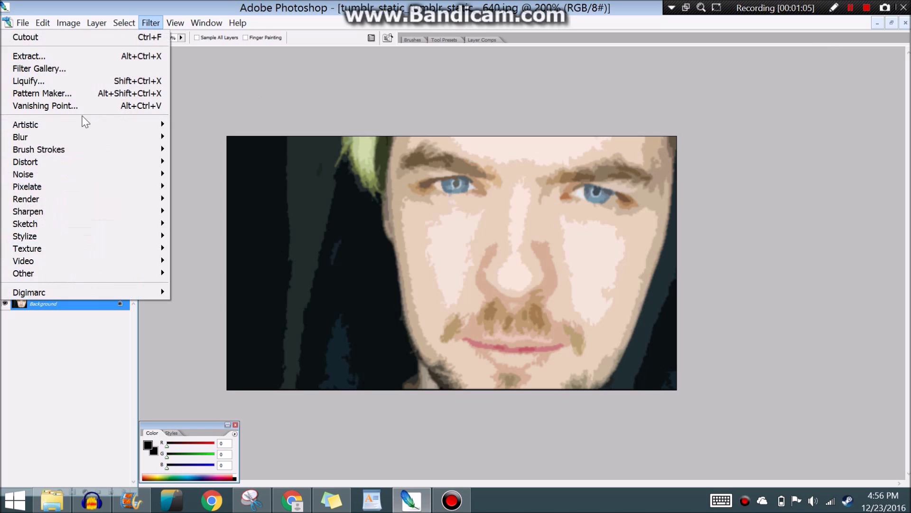
- Apply Film Grain with Grain 2, Highlight Area 2 and Intensity 3 over the cutout photo
click(202, 150)
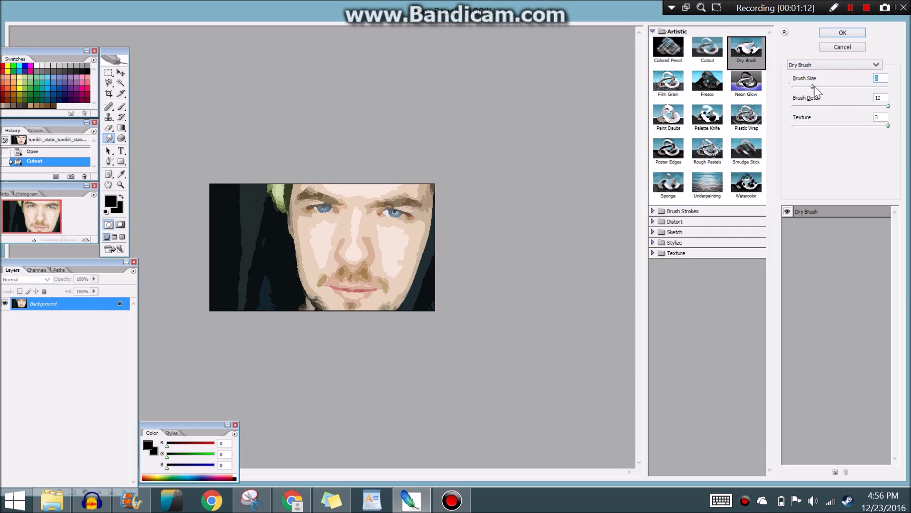
click(682, 90)
click(708, 82)
click(666, 94)
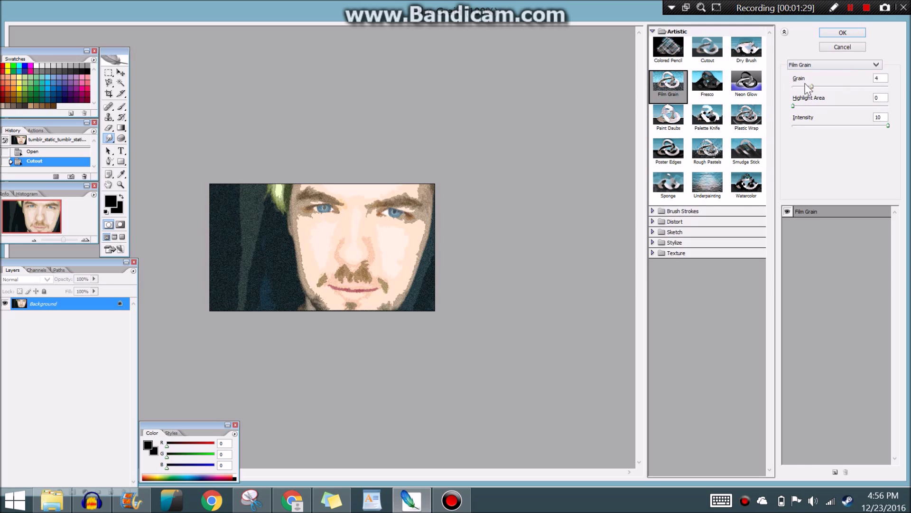
drag(812, 89, 802, 124)
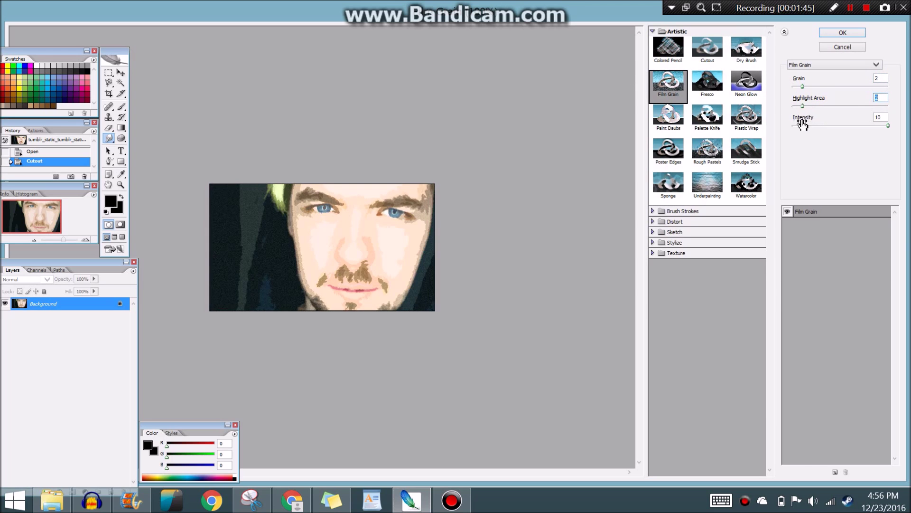
drag(888, 125, 824, 125)
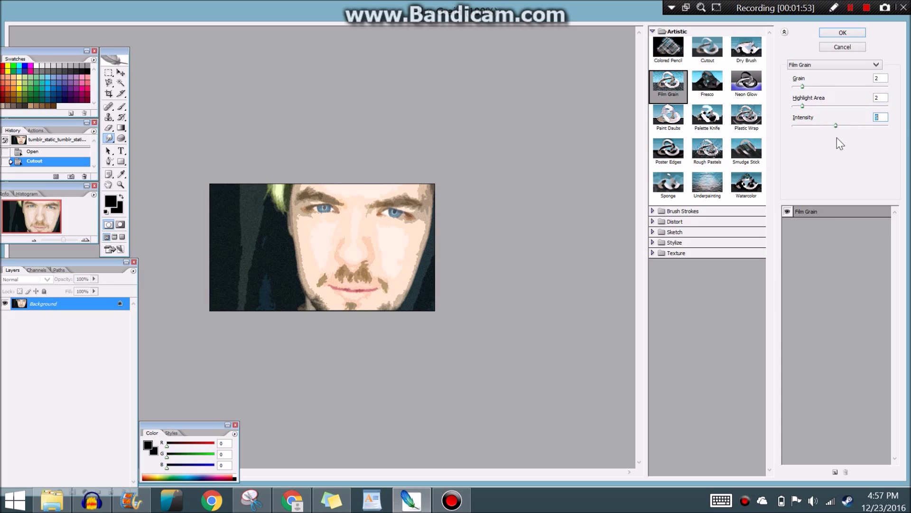
click(842, 33)
click(108, 82)
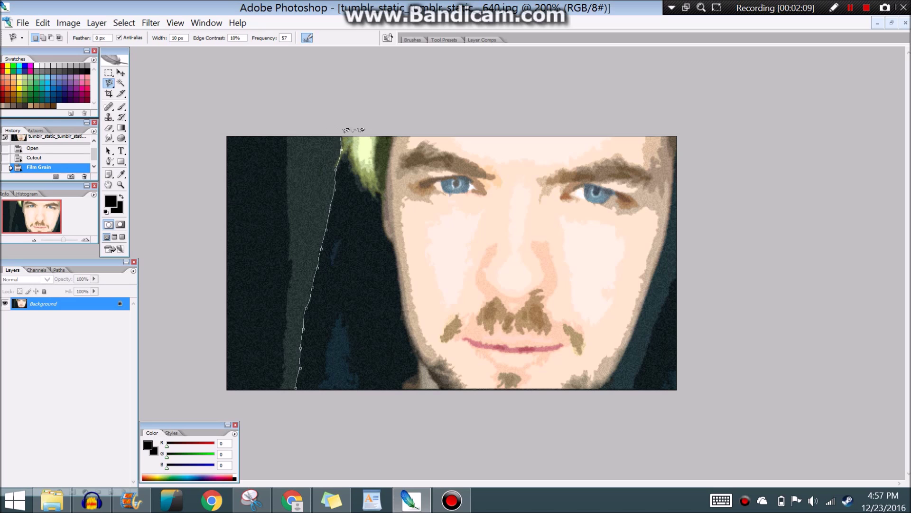
- Select the dark strip left of the face and duplicate the photo layer
click(295, 386)
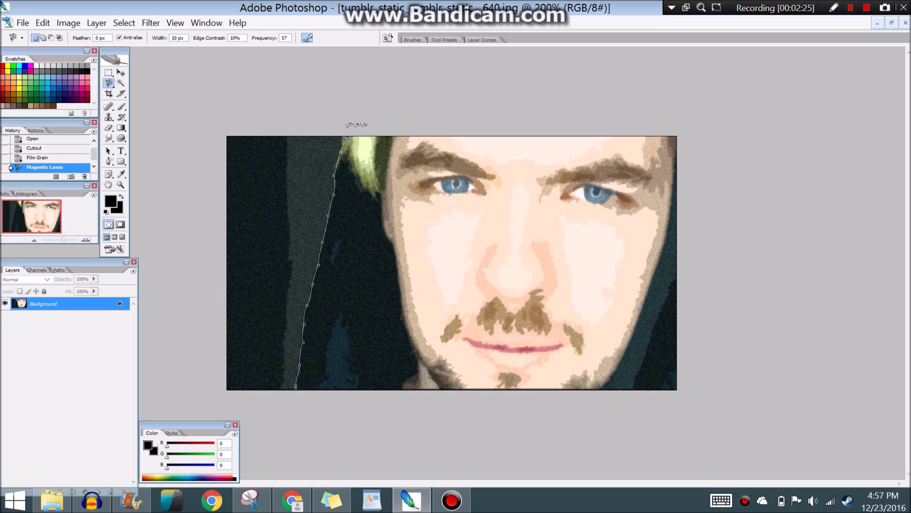
click(293, 387)
right_click(119, 304)
click(167, 331)
key(Return)
- Clear the selected strip and delete the original Background layer
click(99, 315)
key(Delete)
right_click(95, 315)
click(142, 355)
click(420, 190)
- Erase the remaining dark pixels along the left edge and deselect
key(e)
drag(310, 161, 240, 326)
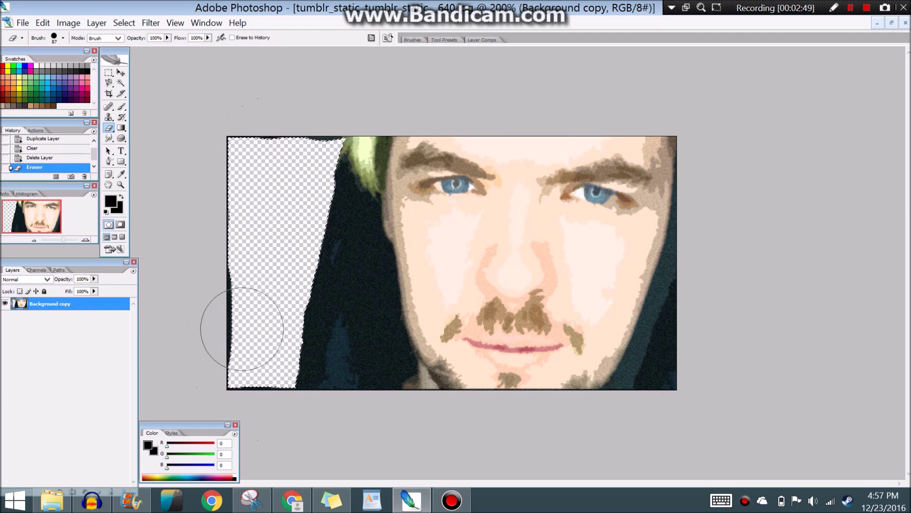
key(ctrl+d)
click(255, 392)
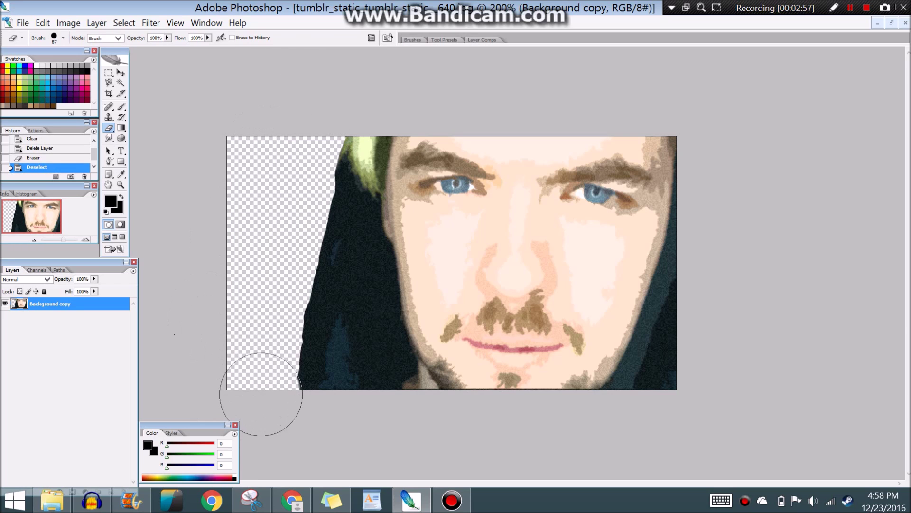
- Add a new empty layer above the photo
drag(100, 259, 100, 236)
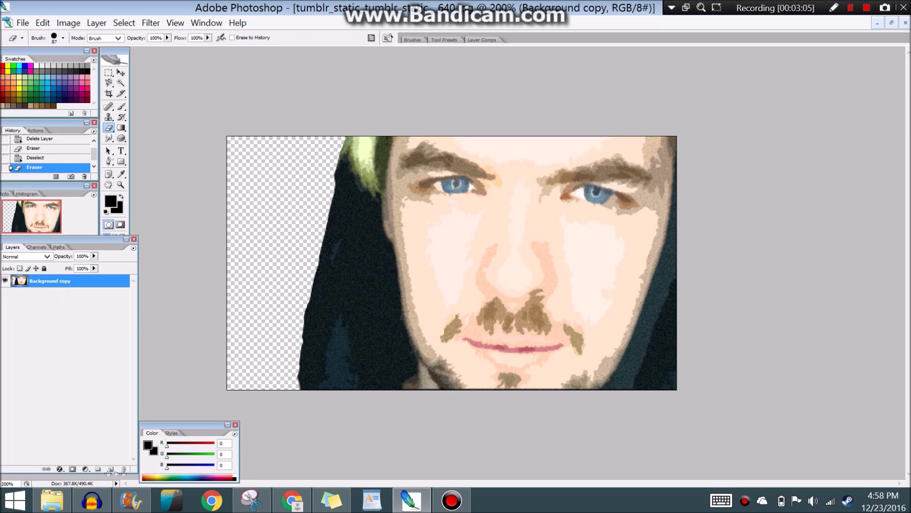
click(111, 468)
click(121, 106)
drag(229, 157, 270, 139)
key(ctrl+z)
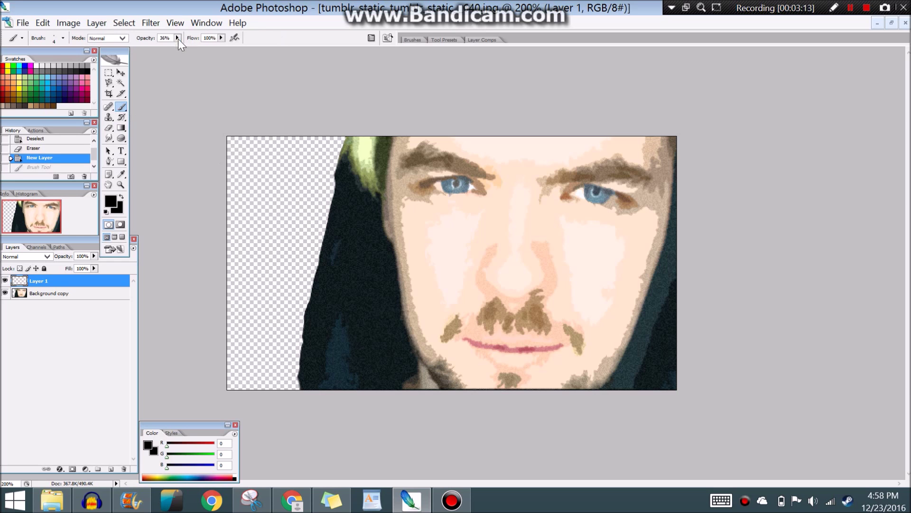
- Set the brush size to 122 px and move the new layer beneath the photo
click(111, 201)
click(515, 213)
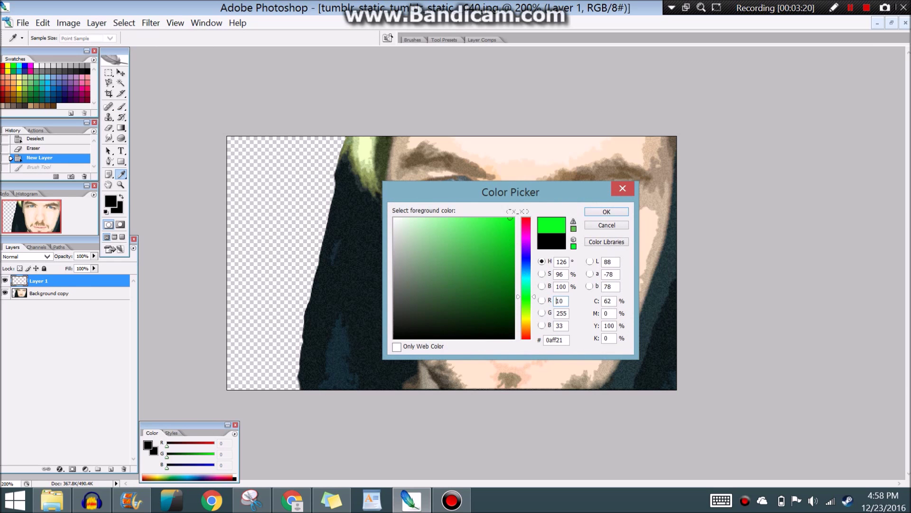
key(Return)
click(63, 38)
drag(47, 66, 61, 66)
click(306, 213)
key(ctrl+z)
key(ctrl+bracketleft)
- Paint the transparent left area solid black
click(263, 369)
drag(263, 368, 264, 366)
key(ctrl+z)
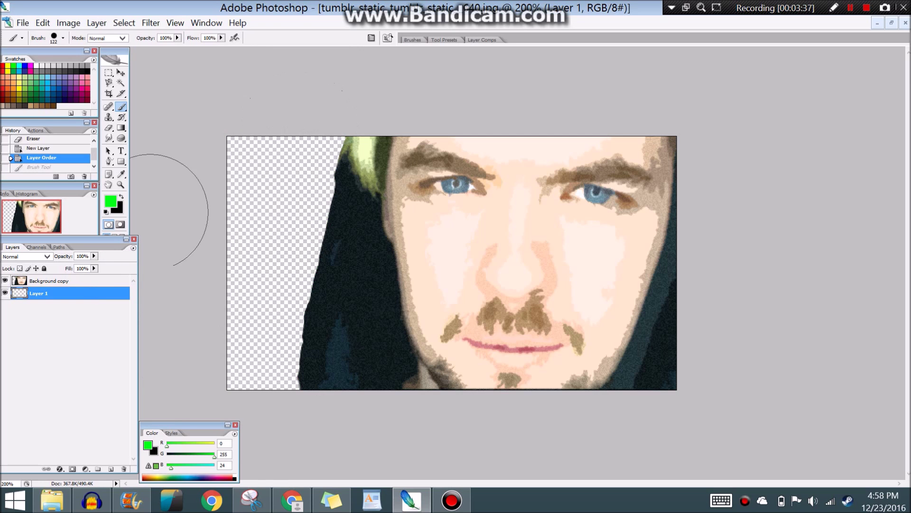
click(111, 201)
drag(437, 261, 513, 338)
key(Return)
drag(265, 244, 325, 71)
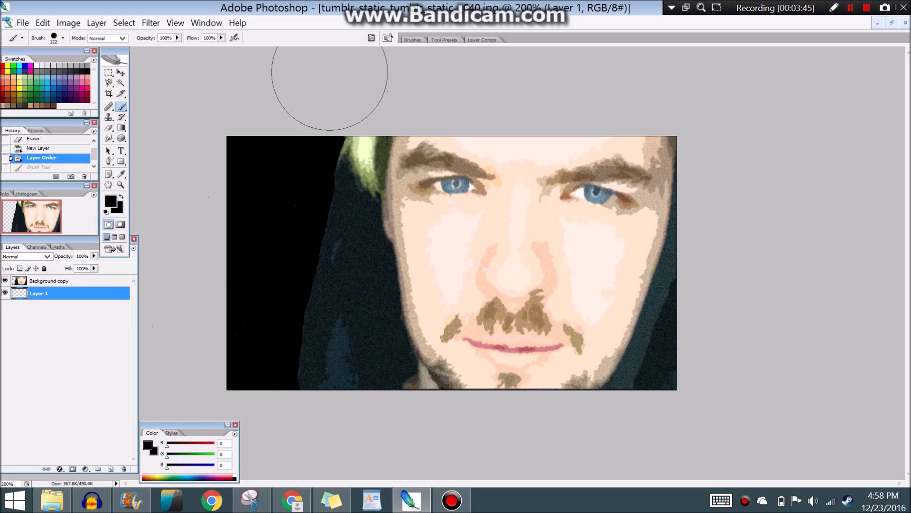
- Create a new blank document 1080 × 720 pixels
click(23, 25)
double_click(422, 164)
text(1)
key(super+Tab)
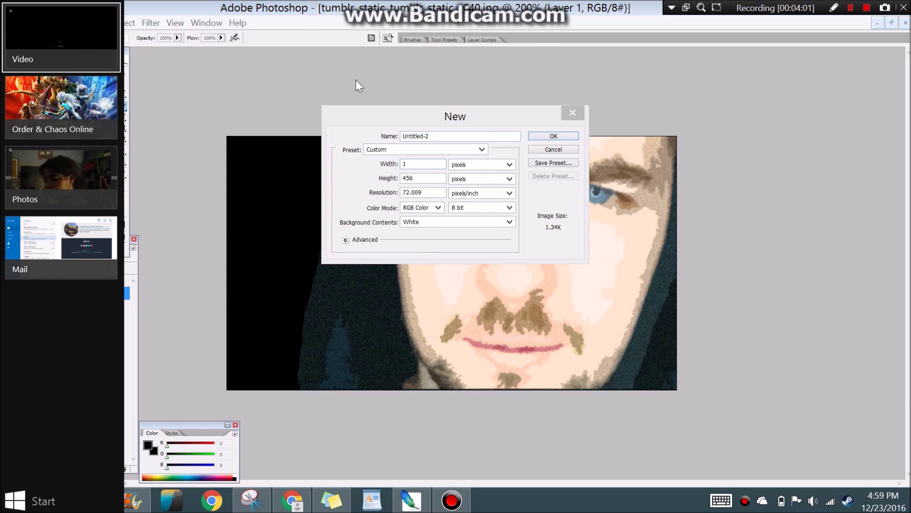
text(080)
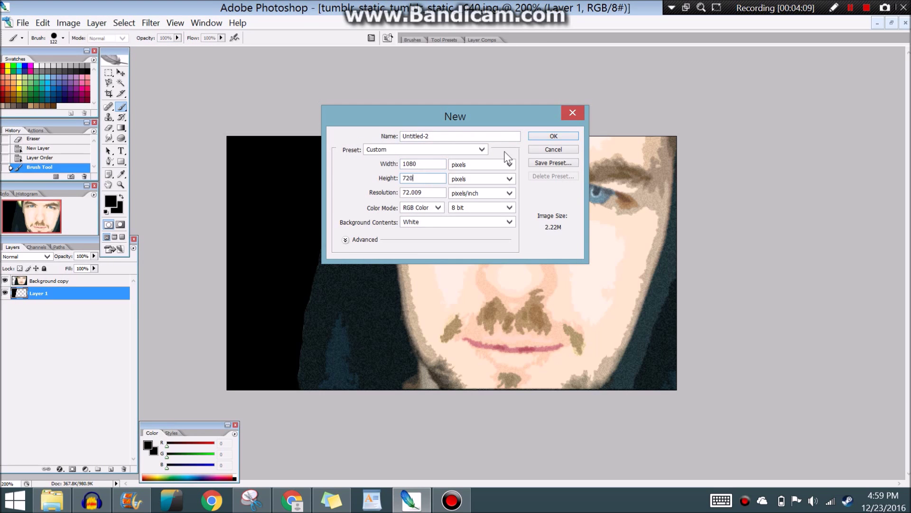
click(564, 136)
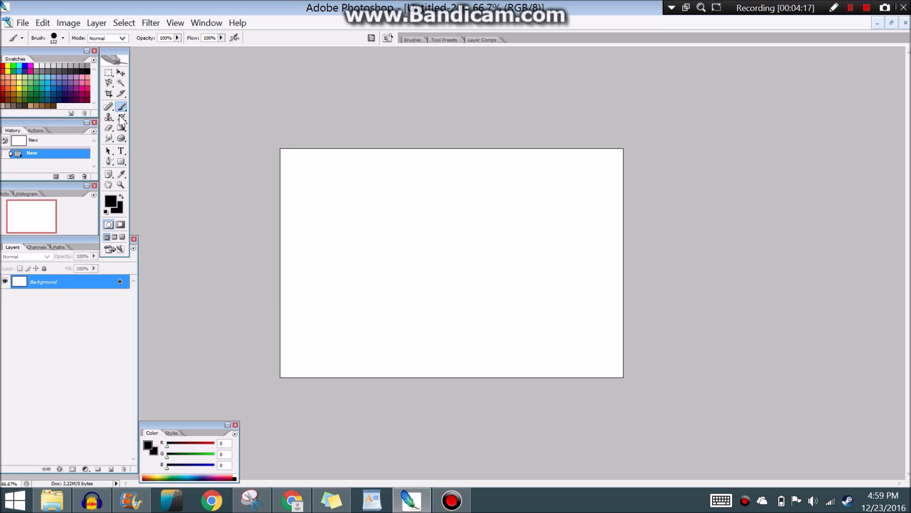
- Add an empty layer and set the foreground colour to bright green
key(ctrl+shift+alt+n)
drag(431, 212, 378, 295)
key(ctrl+z)
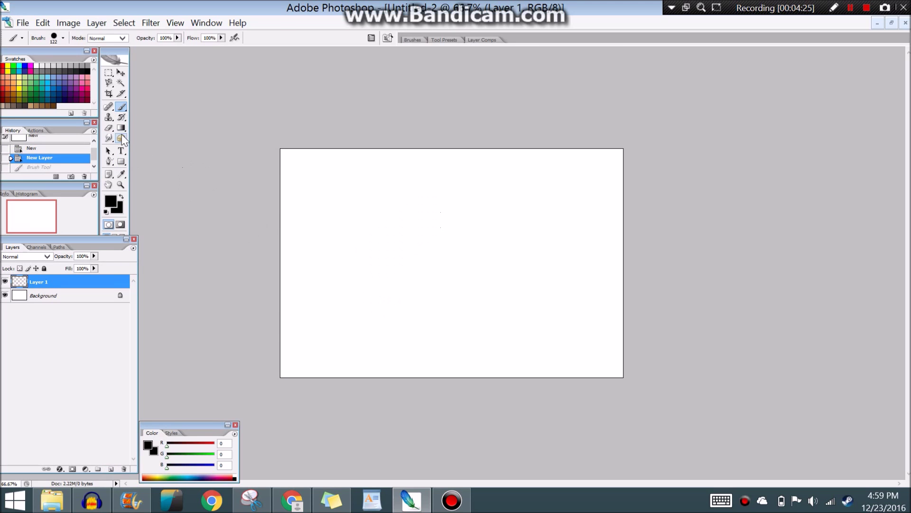
click(7, 66)
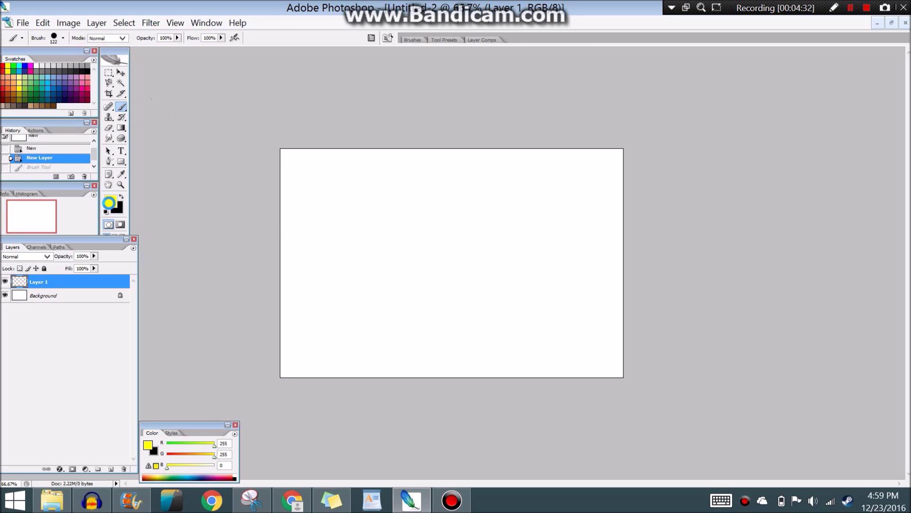
click(109, 203)
drag(526, 332, 527, 313)
click(610, 211)
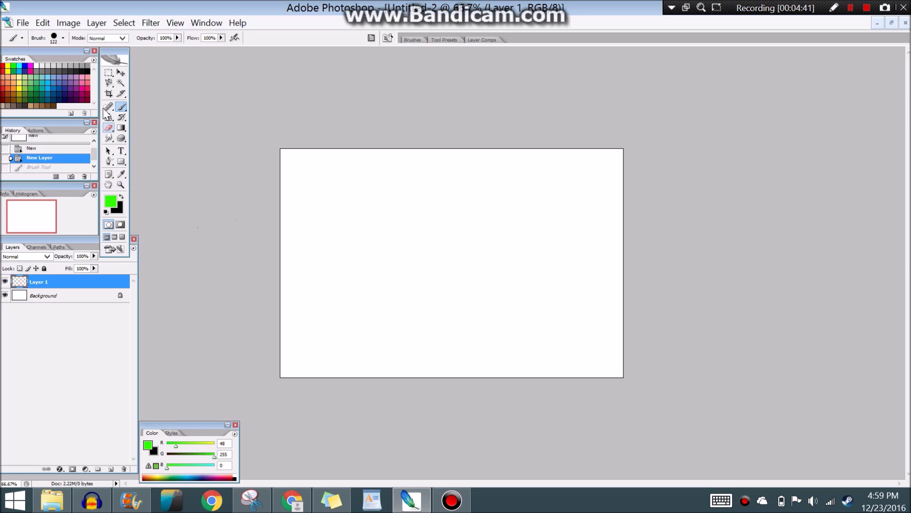
click(121, 162)
click(123, 38)
- Draw a green circle near the canvas centre and nudge it up and right
drag(403, 198, 522, 143)
key(ctrl+z)
click(112, 38)
drag(364, 187, 523, 354)
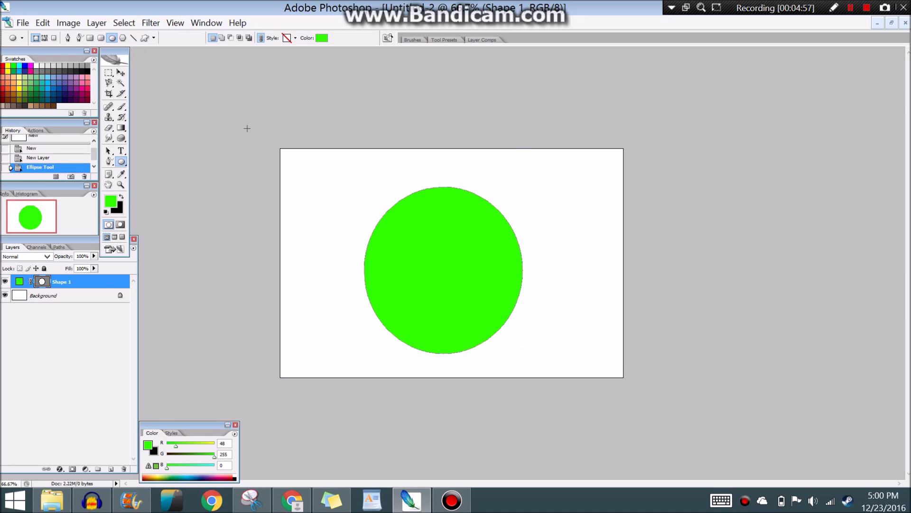
key(v)
drag(482, 262, 492, 247)
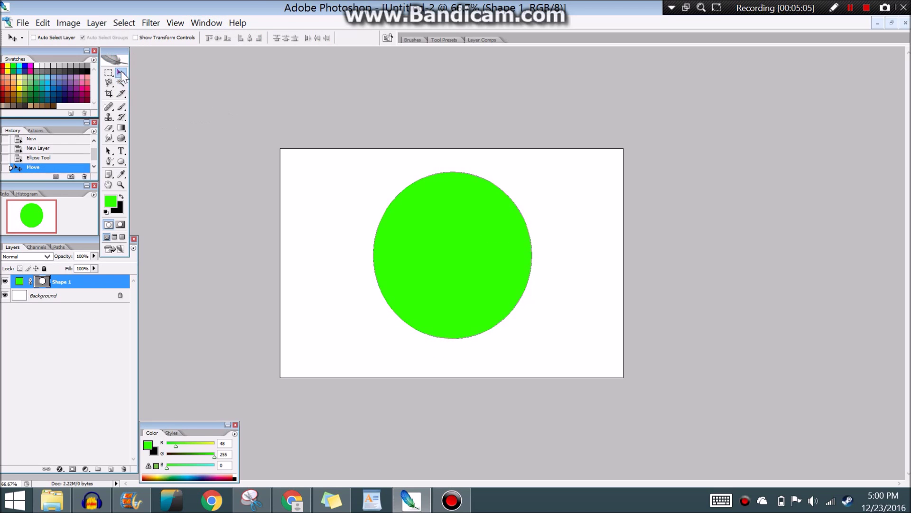
- Set the foreground colour to light blue while keeping the circle green
click(55, 88)
click(111, 201)
text(45)
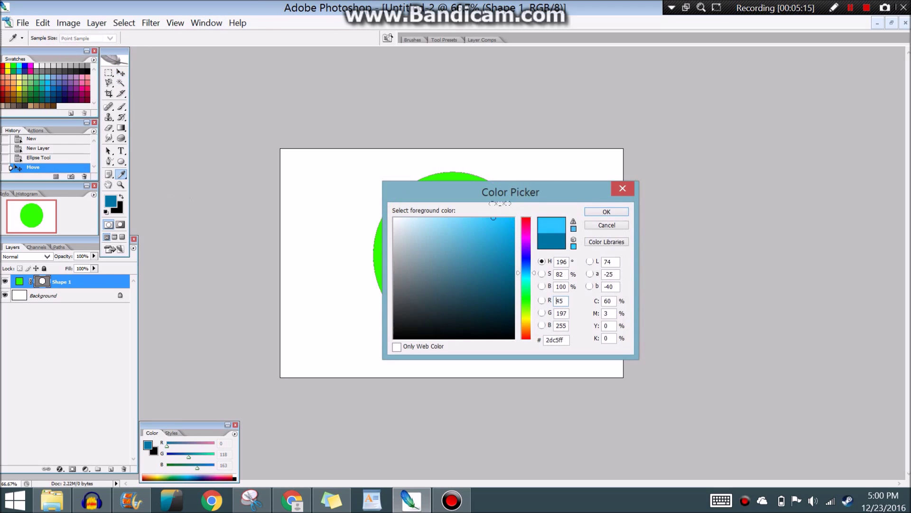
click(604, 212)
click(121, 162)
mouse_move(333, 203)
mouse_down()
mouse_move(444, 315)
mouse_move(429, 302)
mouse_up()
key(ctrl+z)
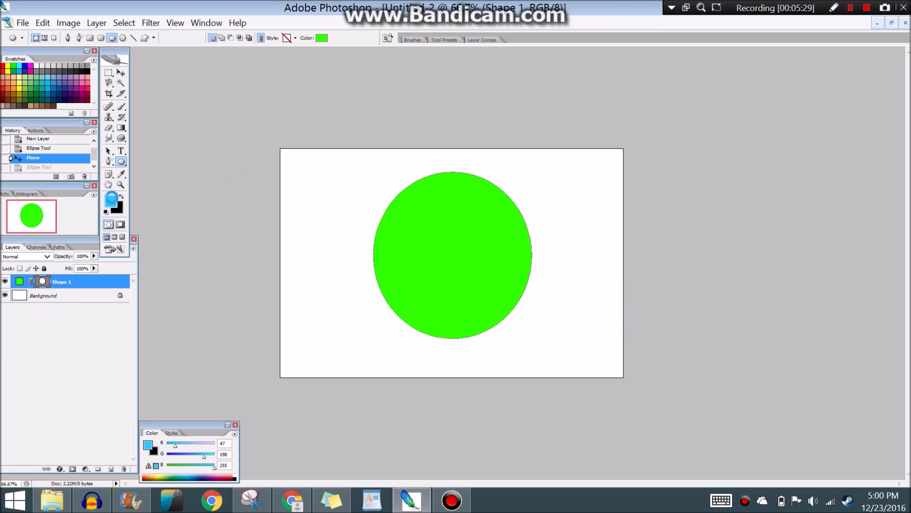
double_click(19, 281)
click(111, 200)
click(619, 225)
- Draw a light-blue circle and transform it to fit inside the green circle
drag(303, 206, 403, 308)
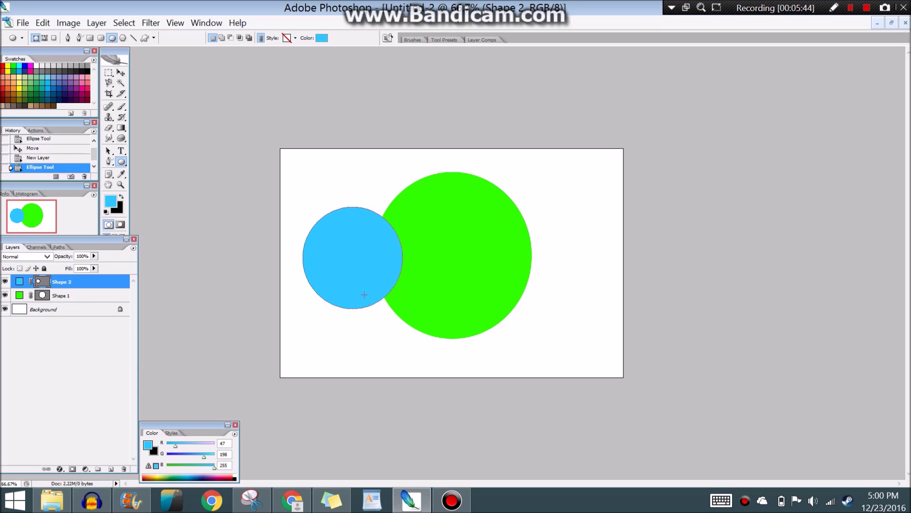
key(ctrl+t)
mouse_move(403, 308)
mouse_down()
mouse_move(428, 273)
mouse_move(474, 269)
mouse_up()
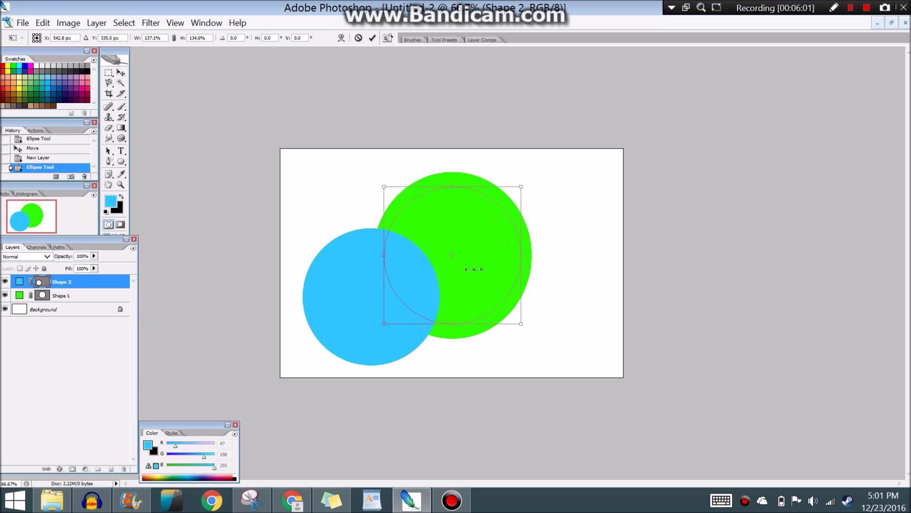
drag(473, 269, 460, 313)
key(Return)
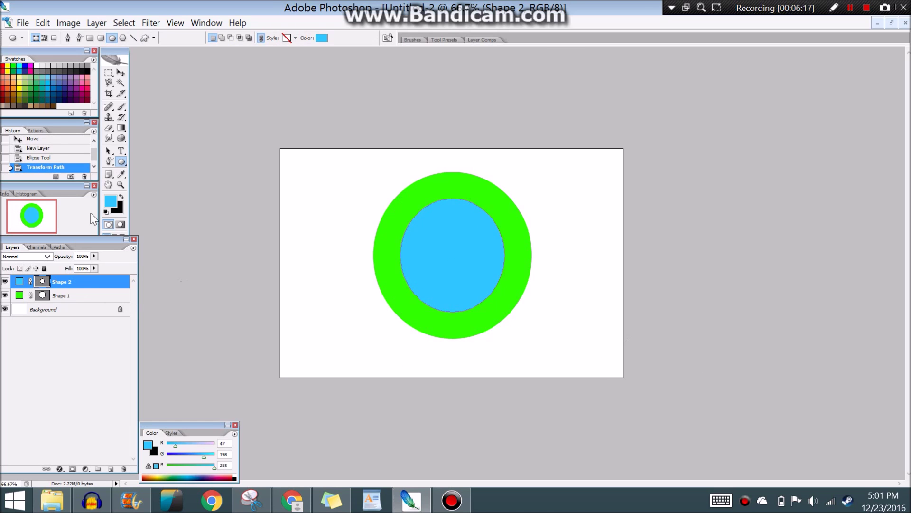
- Draw a black ellipse pupil and move it to the eye's centre
click(112, 468)
click(111, 201)
click(399, 344)
click(616, 211)
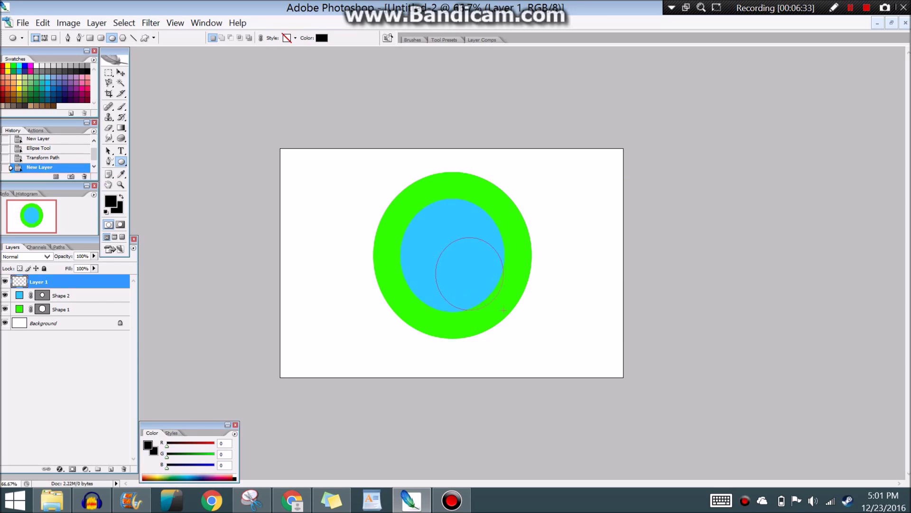
drag(503, 310, 503, 310)
key(v)
drag(470, 274, 453, 255)
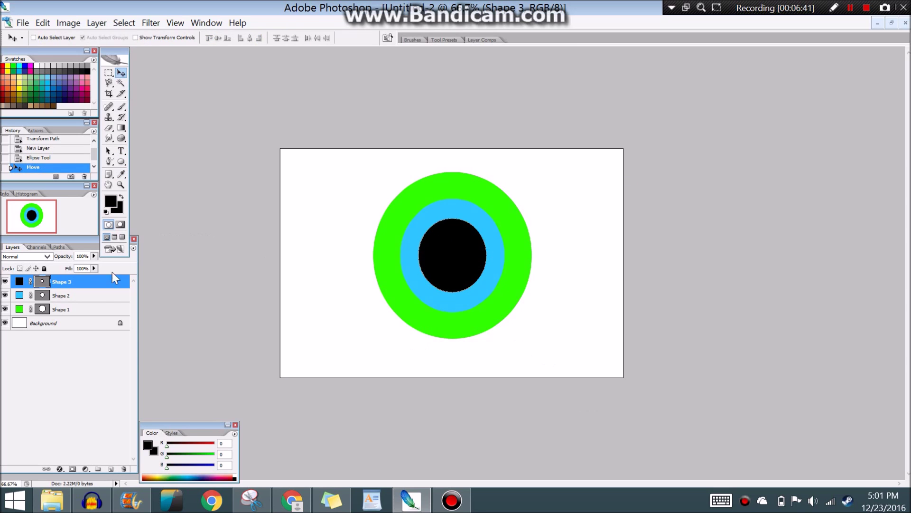
- Paint a green stroke on new Layer 1 and move it just above Background
click(110, 469)
click(122, 107)
click(385, 300)
key(ctrl+z)
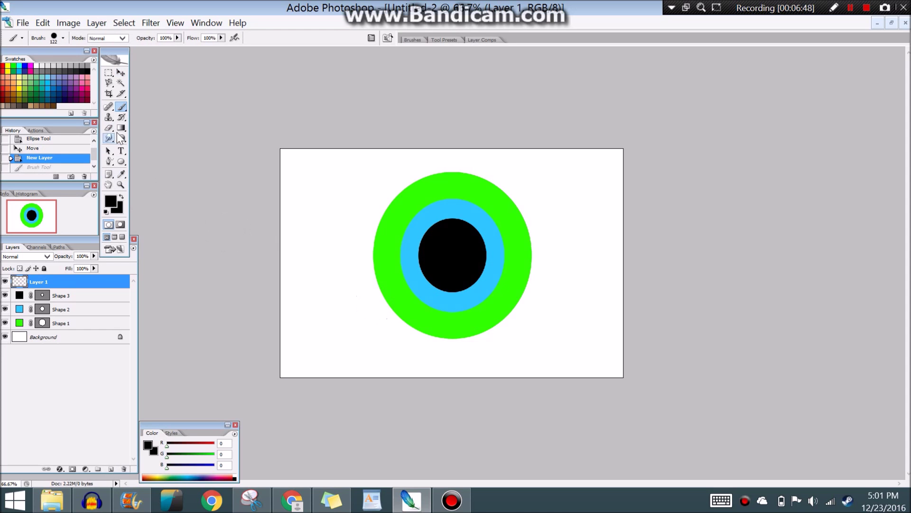
click(111, 201)
click(437, 175)
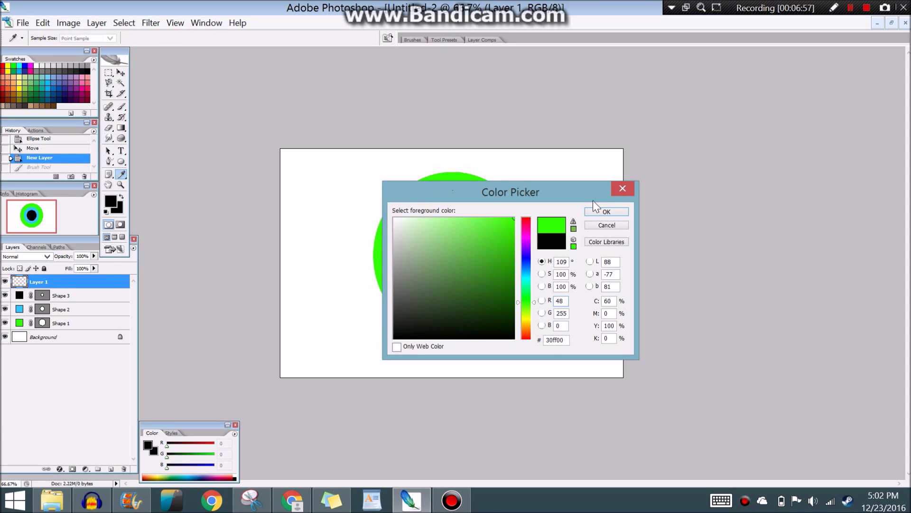
click(600, 211)
drag(387, 280, 360, 335)
drag(38, 281, 66, 330)
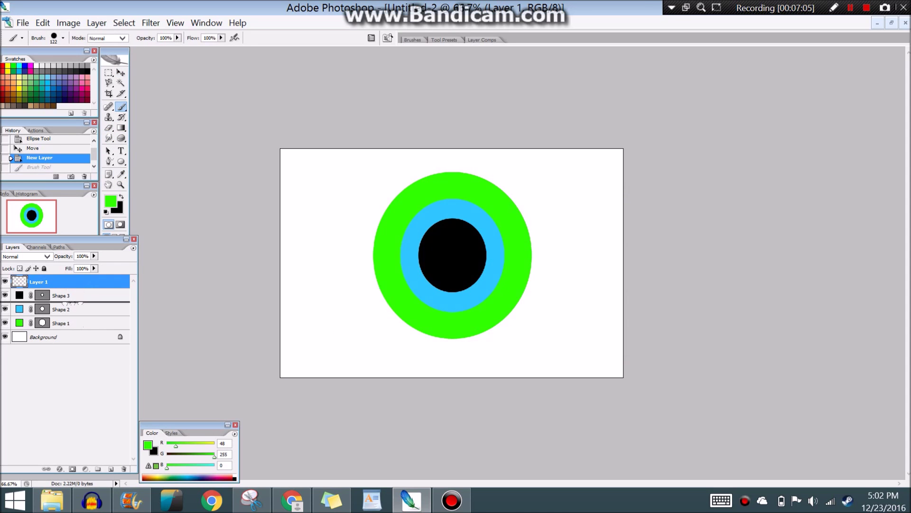
- Brush a thick green tail curling from the ring's lower-left around to the right
mouse_move(377, 268)
mouse_down()
mouse_move(346, 325)
mouse_move(417, 365)
mouse_up()
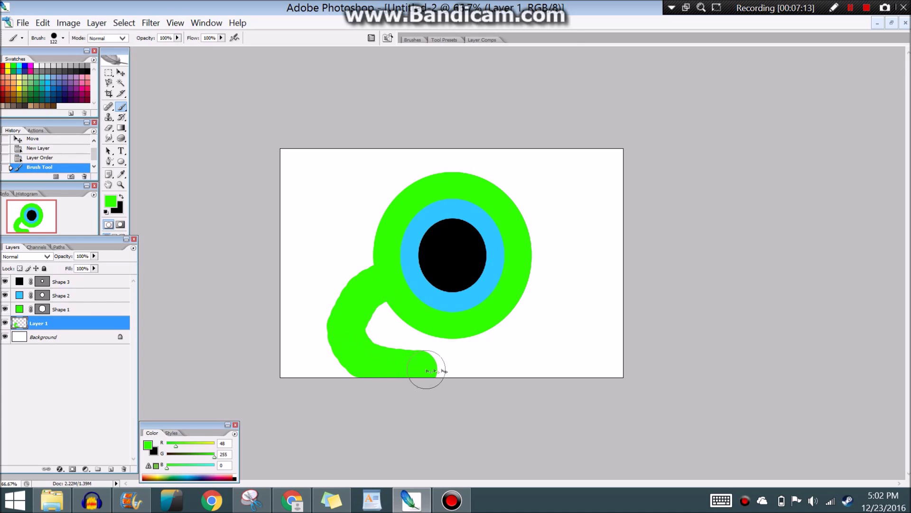
key(ctrl+z)
mouse_move(375, 263)
mouse_down()
mouse_move(420, 370)
mouse_move(365, 304)
mouse_up()
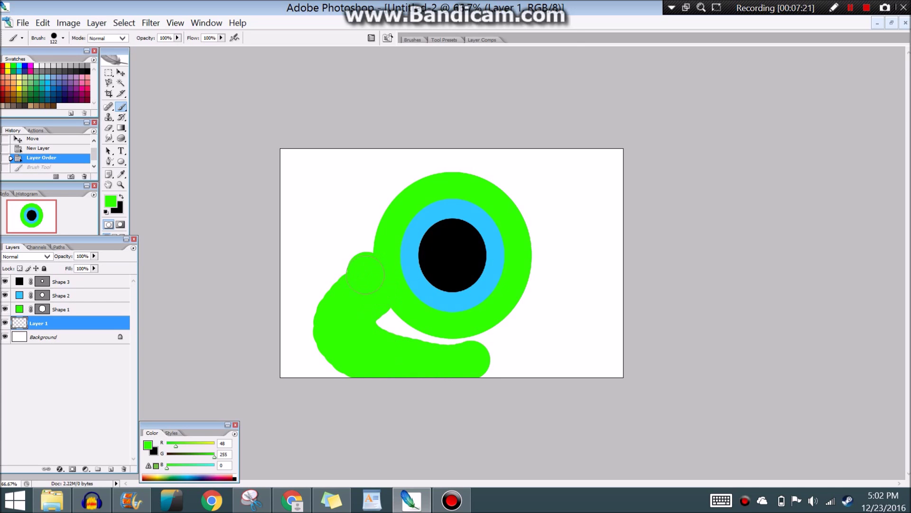
key(ctrl+z)
drag(375, 263, 468, 363)
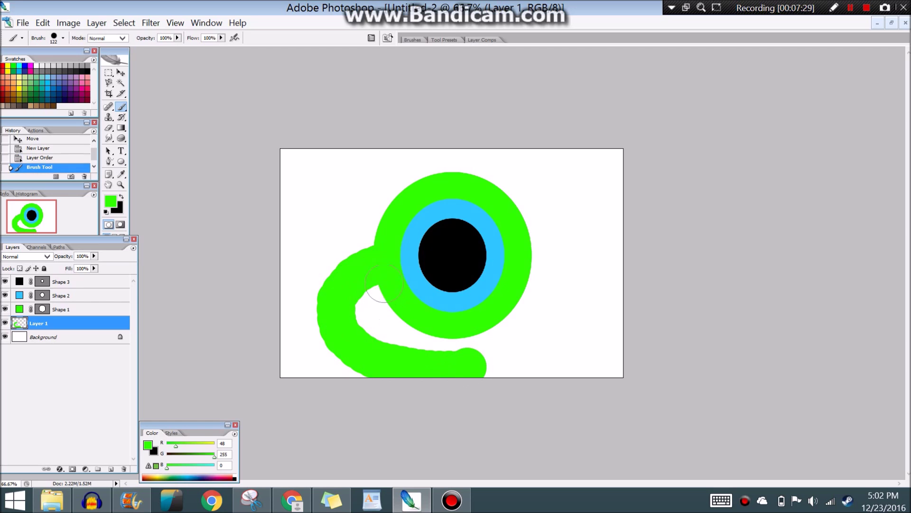
drag(350, 321, 370, 333)
key(ctrl+z)
mouse_move(379, 285)
mouse_down()
mouse_move(363, 328)
mouse_move(421, 380)
mouse_up()
key(e)
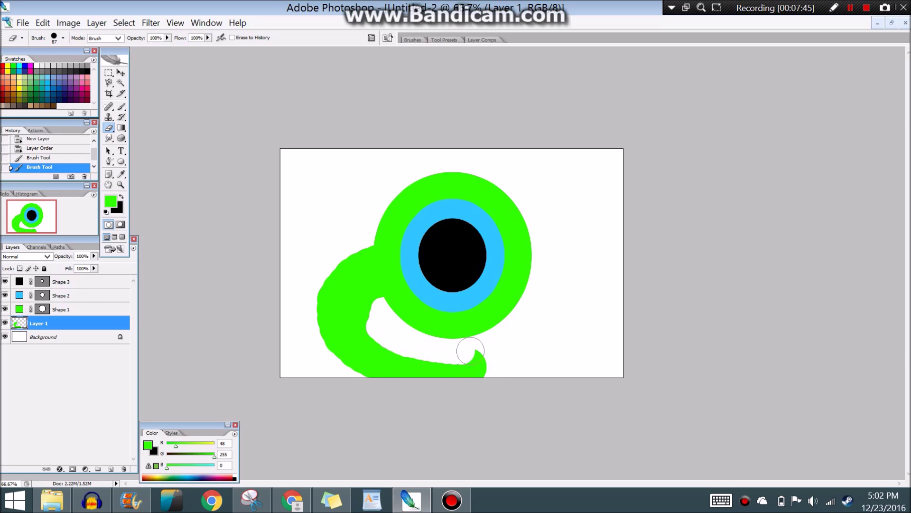
- Try eraser trims on the tail's inner, lower and left edges, undoing each
key(ctrl+z)
drag(391, 329, 484, 380)
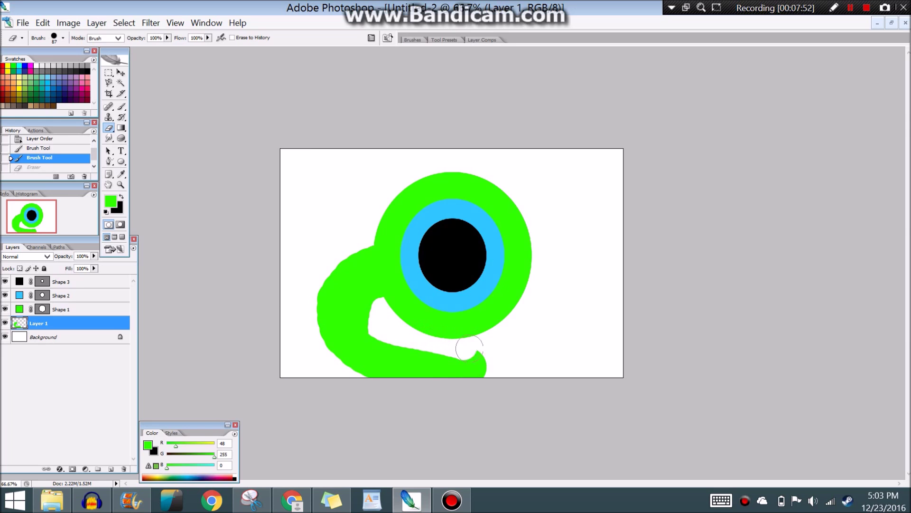
drag(305, 289, 357, 373)
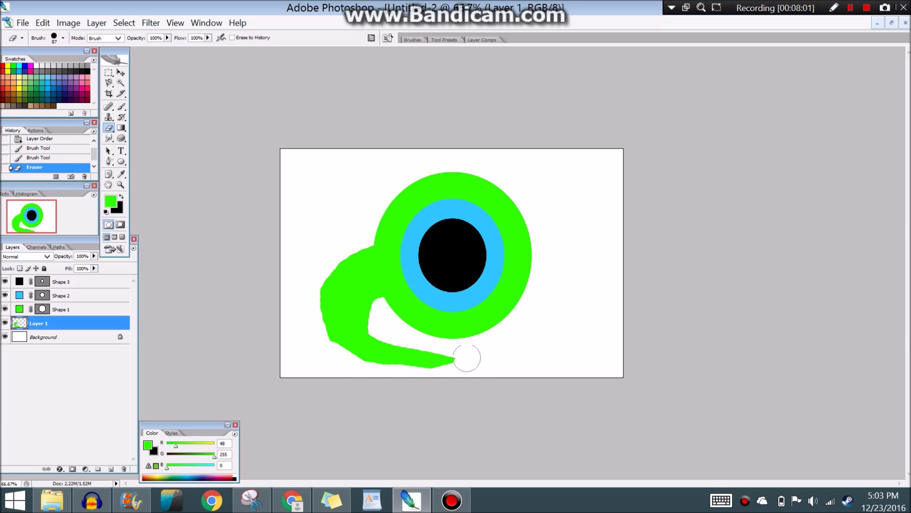
key(ctrl+z)
mouse_move(417, 385)
mouse_down()
mouse_move(332, 361)
mouse_move(349, 373)
mouse_move(473, 376)
mouse_move(314, 341)
mouse_up()
key(ctrl+z)
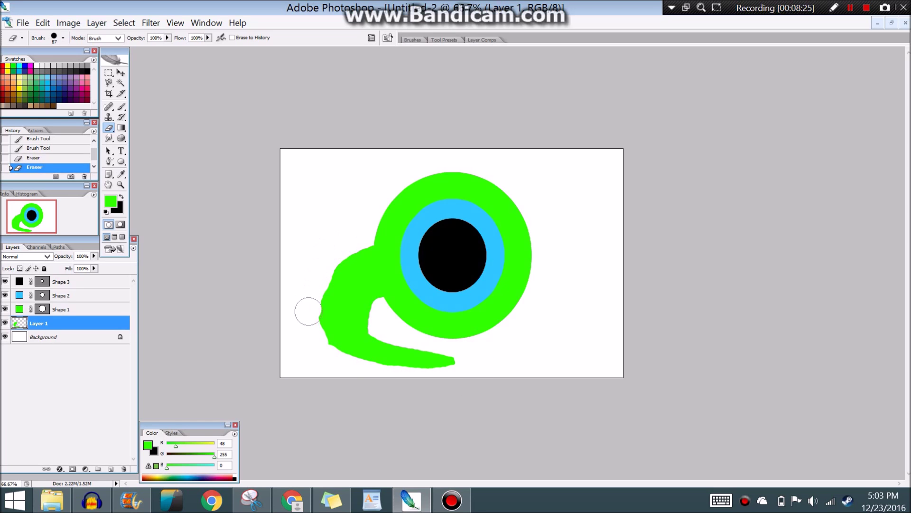
- Free Transform the tail: move it left and up, squash it vertically, then stretch it
key(ctrl+t)
mouse_move(391, 306)
mouse_down()
mouse_move(409, 319)
mouse_move(331, 292)
mouse_up()
mouse_move(331, 356)
mouse_down()
mouse_move(327, 328)
mouse_move(328, 367)
mouse_up()
drag(313, 294, 388, 308)
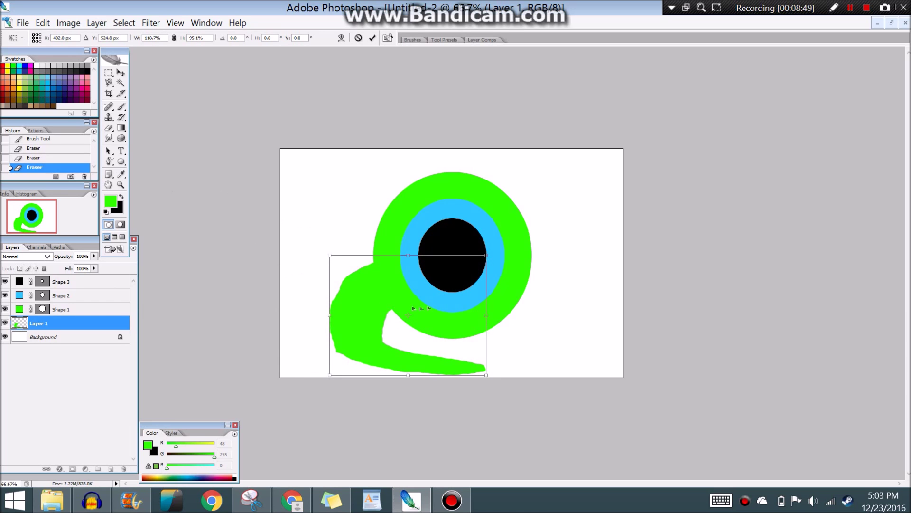
key(Return)
- Pick a new foreground shade and test an eraser stroke along the tail's edge
click(110, 202)
mouse_move(515, 219)
mouse_down()
mouse_move(534, 286)
mouse_move(456, 338)
mouse_up()
click(607, 211)
key(e)
click(167, 38)
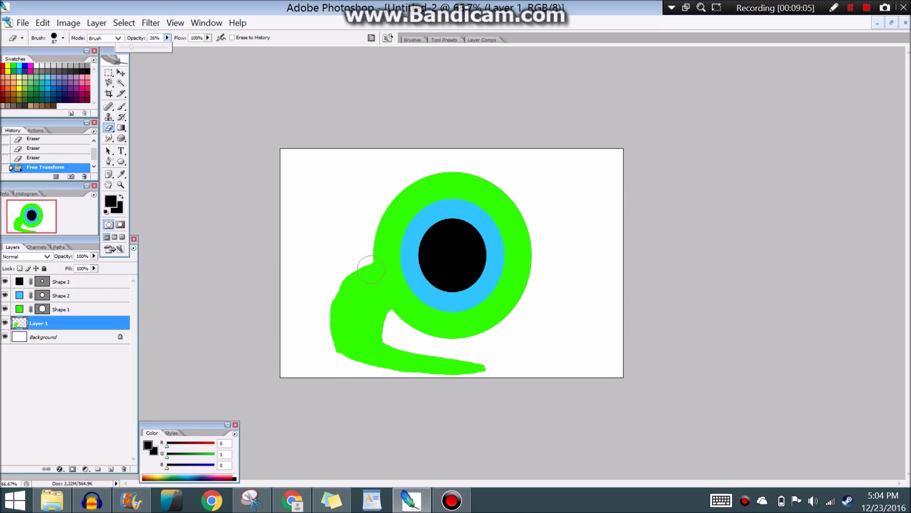
mouse_move(355, 300)
mouse_down()
mouse_move(387, 316)
mouse_move(377, 320)
mouse_up()
key(ctrl+z)
- Reapply a tail transform and test trims on the tail's left edge, undoing them
key(ctrl+t)
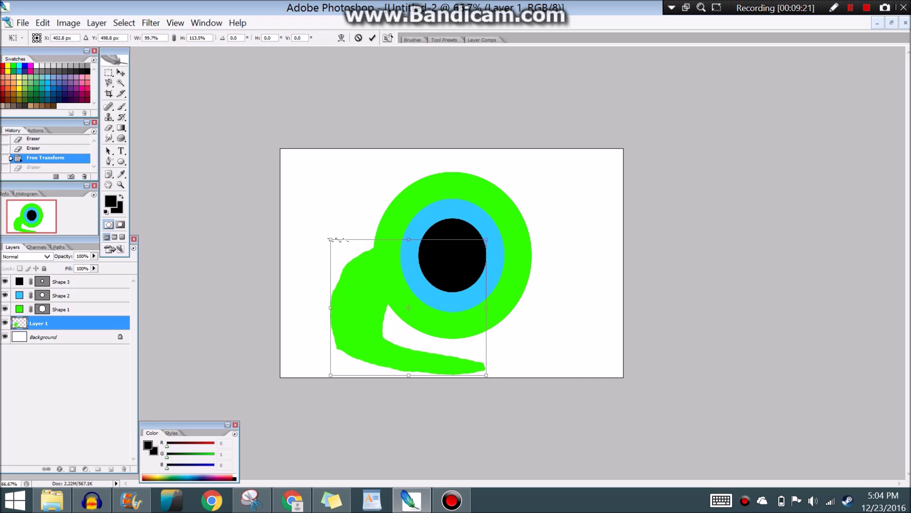
key(Return)
drag(325, 343, 340, 285)
key(ctrl+z)
drag(342, 353, 320, 373)
key(ctrl+z)
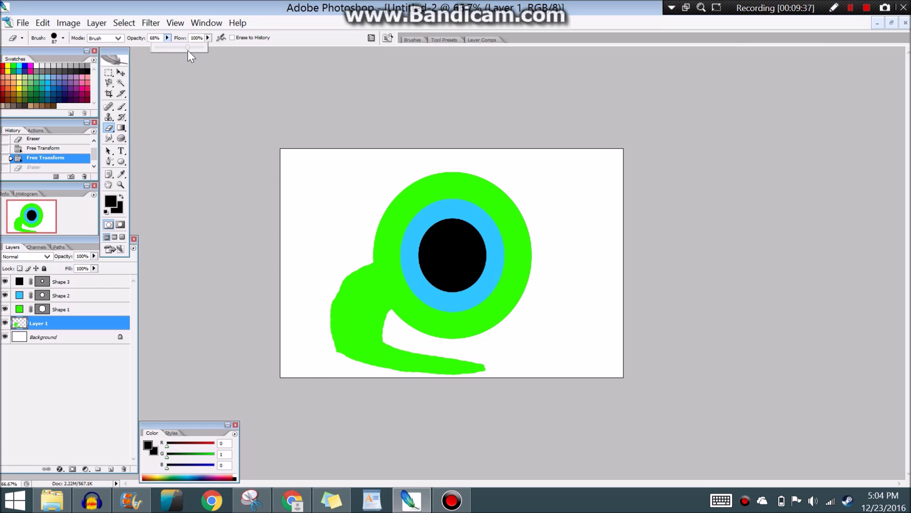
- Erase the tail's lower-left edge at 100% eraser opacity, then enable Proof Colors
drag(167, 38, 236, 58)
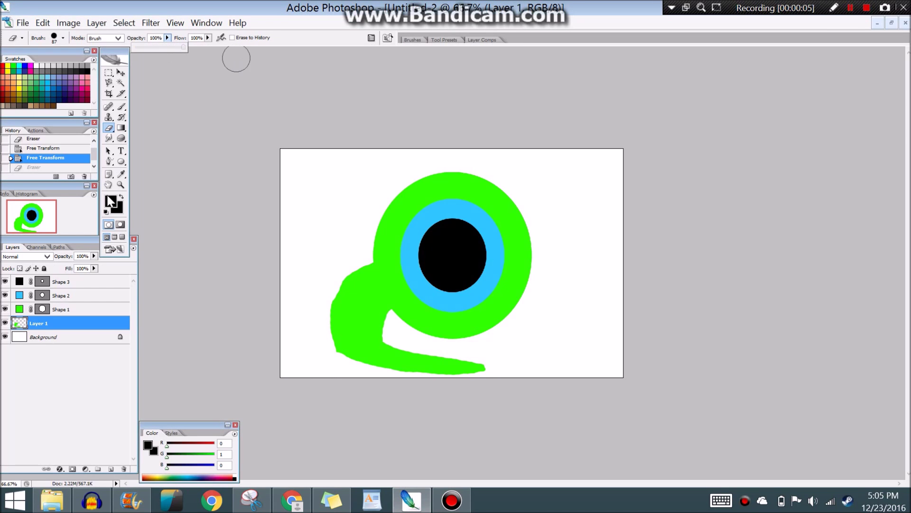
mouse_move(337, 259)
mouse_down()
mouse_move(307, 332)
mouse_move(335, 361)
mouse_move(336, 279)
mouse_up()
key(ctrl+z)
drag(347, 365, 389, 386)
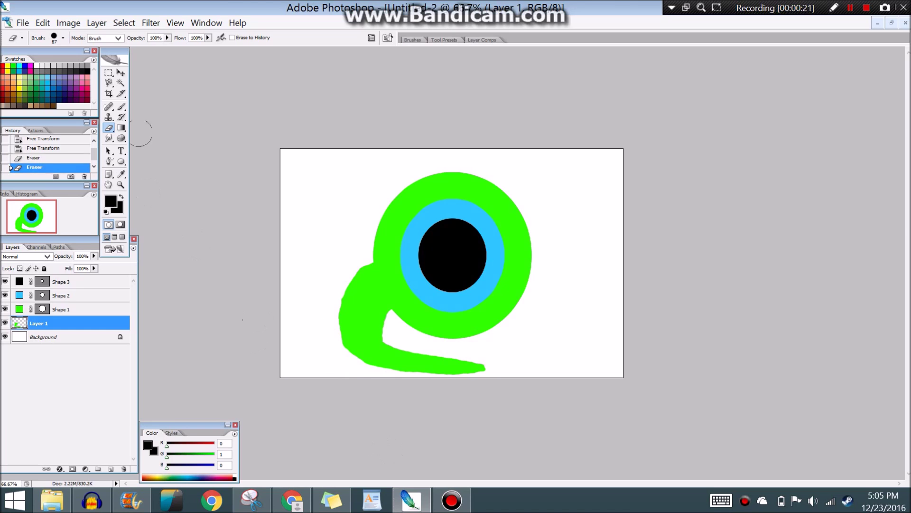
key(ctrl+y)
key(ctrl+alt+z)
key(ctrl+alt+z)
key(ctrl+alt+z)
key(ctrl+alt+z)
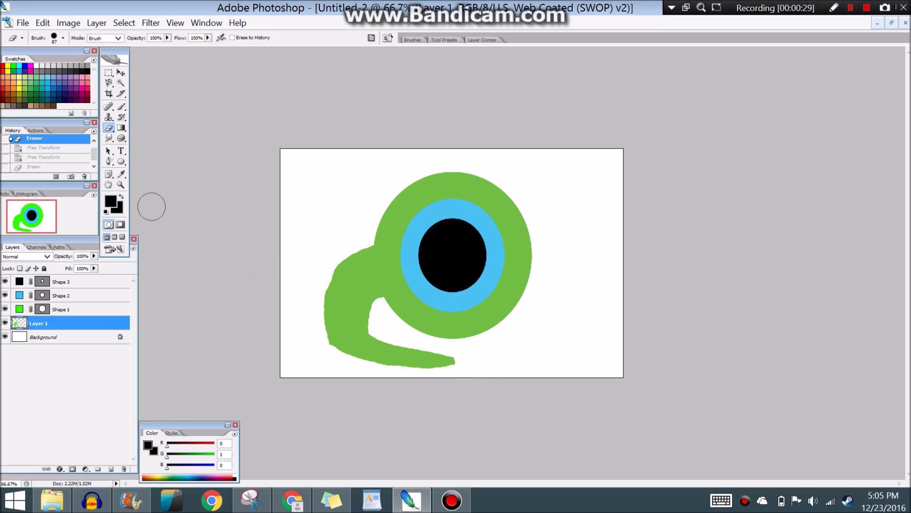
key(ctrl+alt+z)
key(ctrl+alt+z)
- Step through history to restore the transformed, erased tail shape
click(43, 23)
click(61, 46)
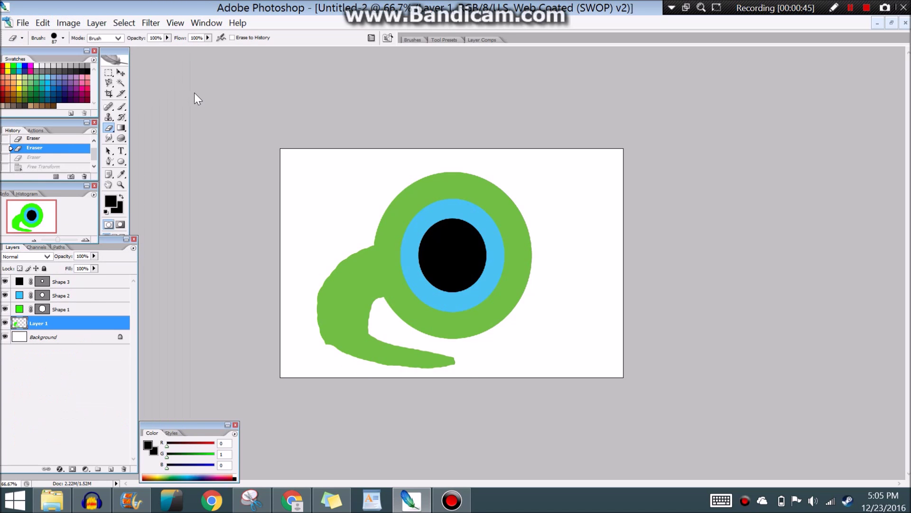
key(ctrl+shift+z)
key(ctrl+shift+z)
key(ctrl+shift+z)
key(ctrl+shift+z)
key(ctrl+shift+z)
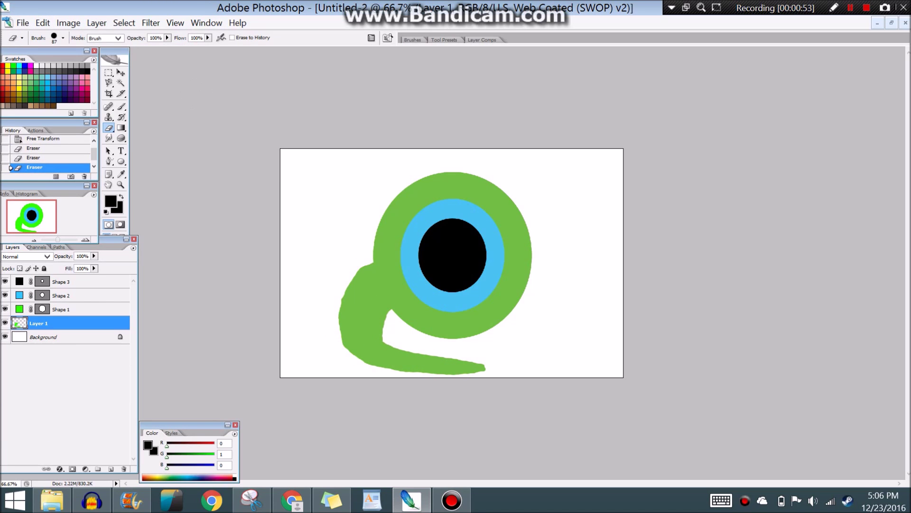
key(ctrl+alt+z)
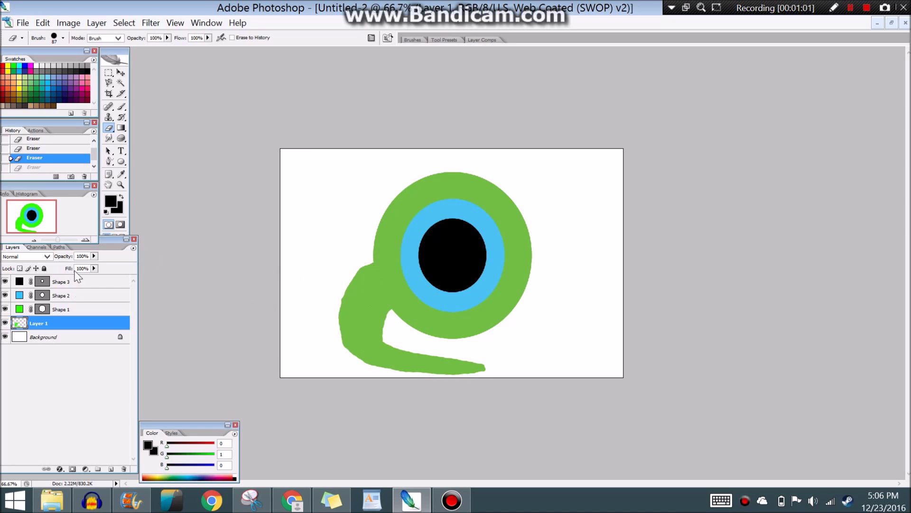
- On a new layer, paint a black shadow along the tail edge, trim it, and set opacity to 34%
click(110, 469)
key(b)
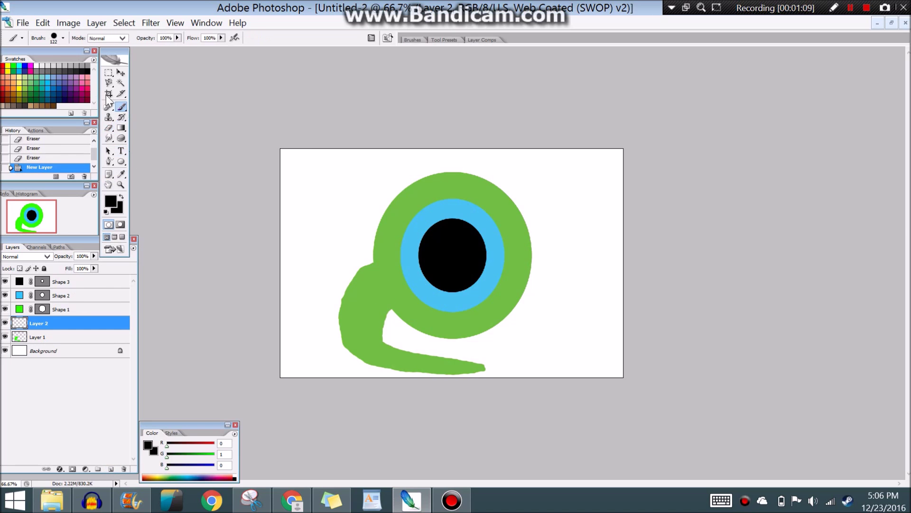
click(370, 269)
key(ctrl+z)
drag(386, 264, 394, 294)
key(ctrl+z)
key(ctrl+z)
key(e)
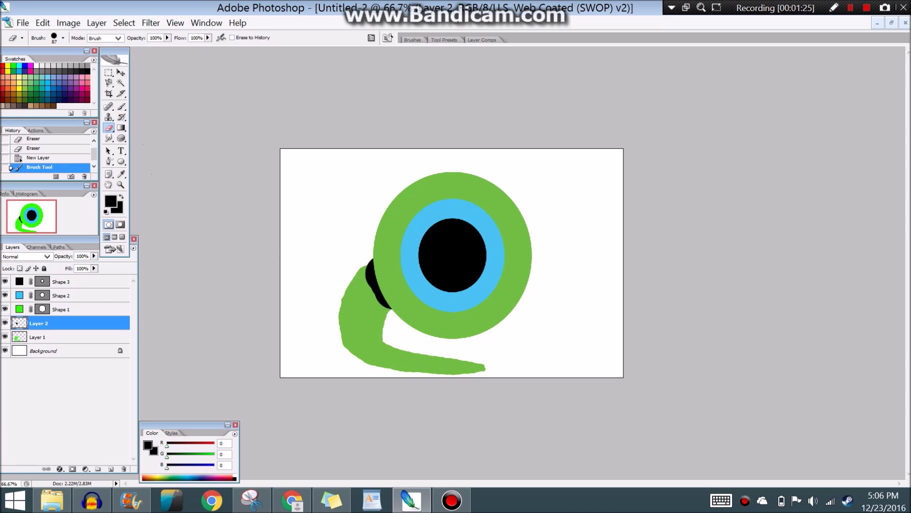
click(364, 253)
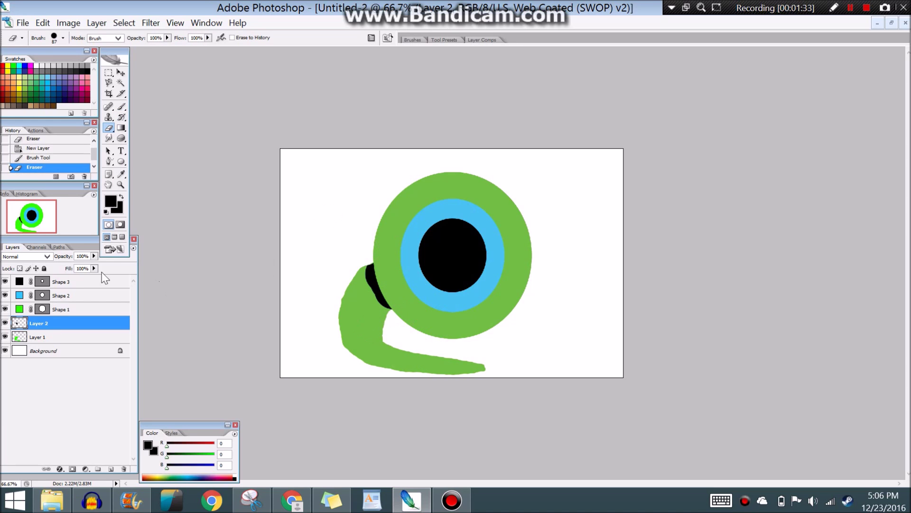
click(94, 256)
drag(95, 266, 64, 266)
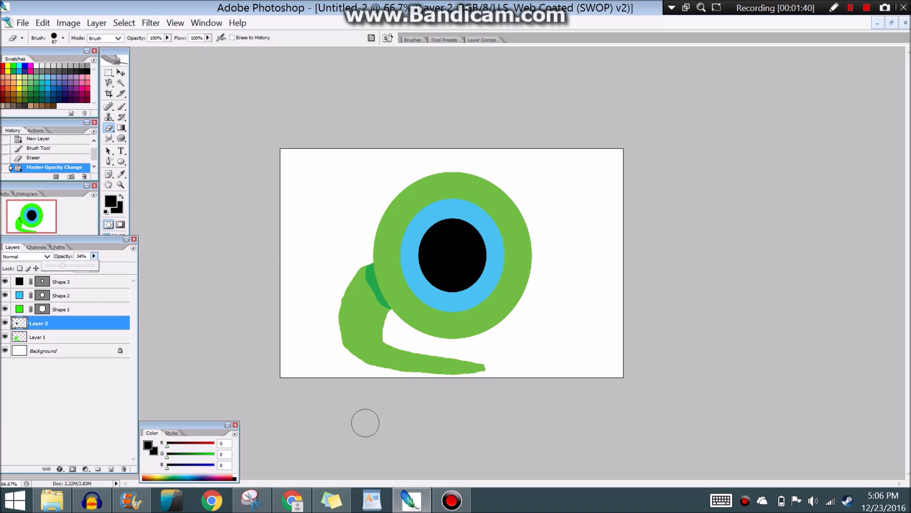
- Set white as the Brush painting colour
click(122, 106)
click(111, 201)
click(400, 199)
click(600, 209)
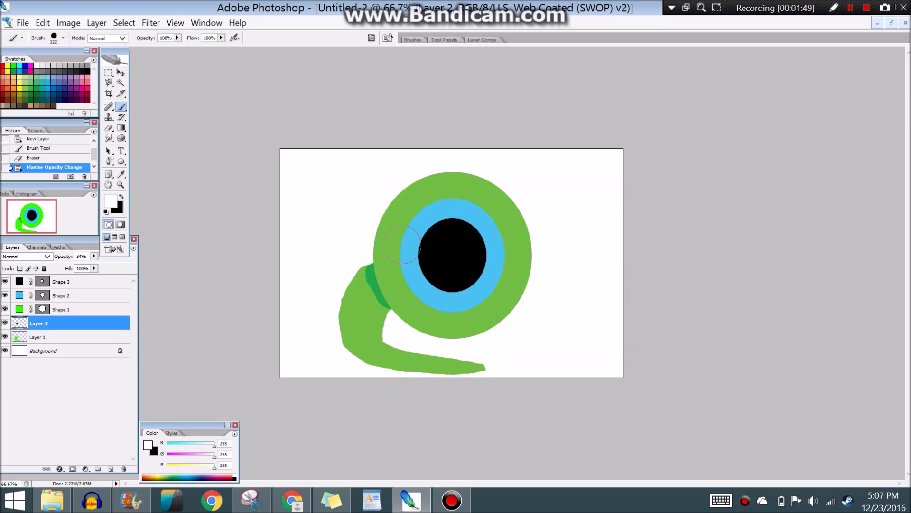
- Shrink the brush diameter and zoom in closely around the eye
click(63, 39)
drag(67, 63, 48, 72)
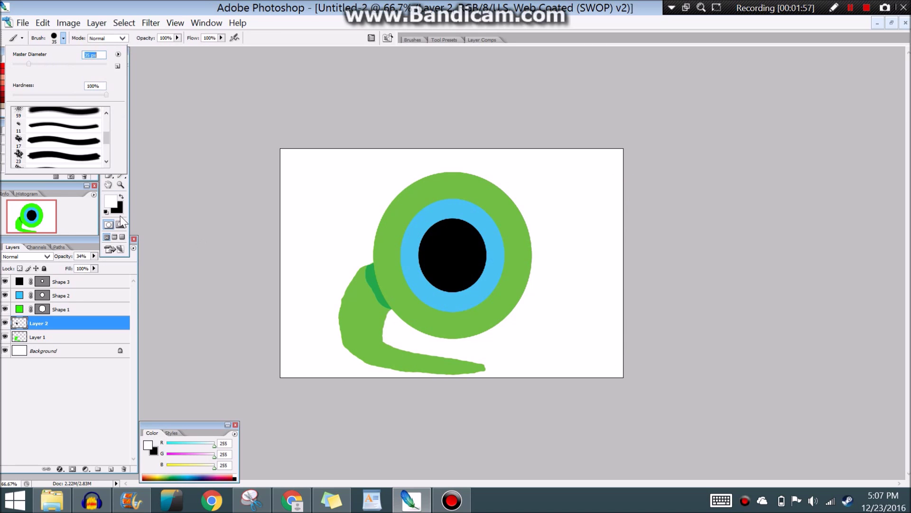
click(120, 185)
drag(340, 186, 584, 325)
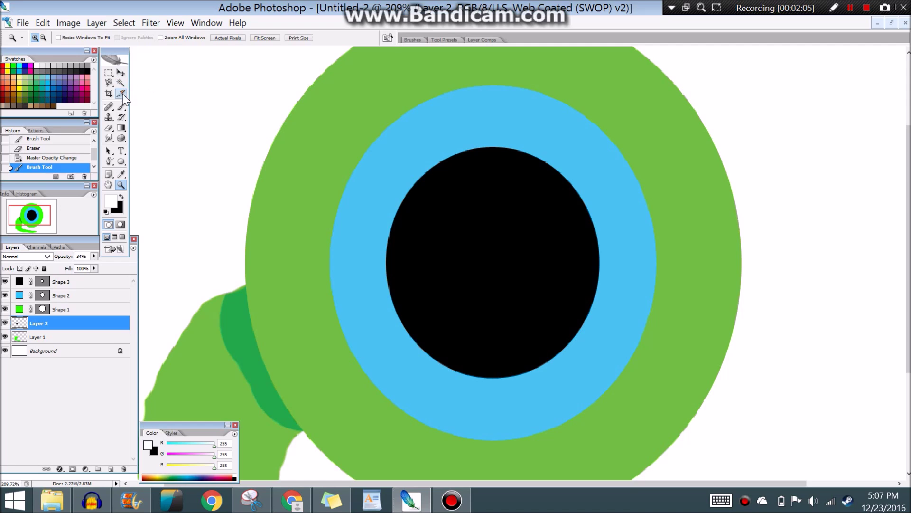
click(121, 106)
click(63, 38)
click(427, 191)
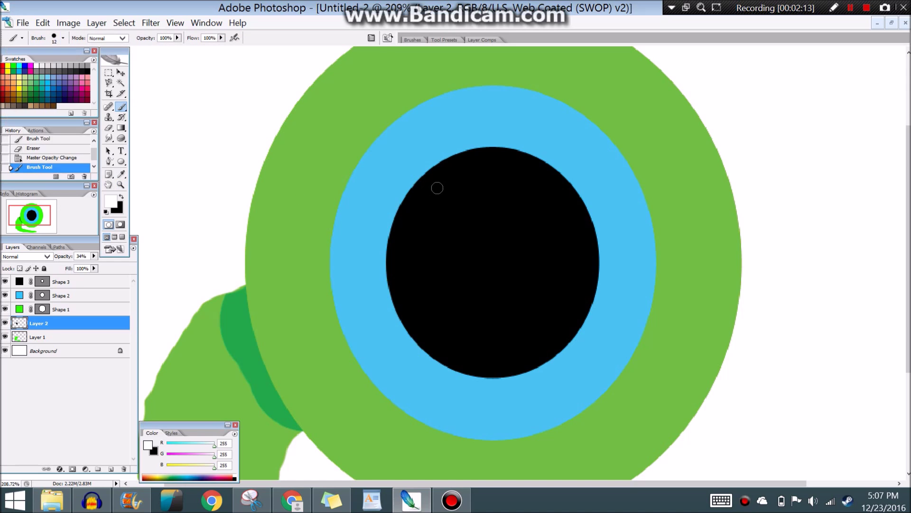
- Add Layer 3 at the top and paint a curved white highlight dash on the pupil
click(111, 468)
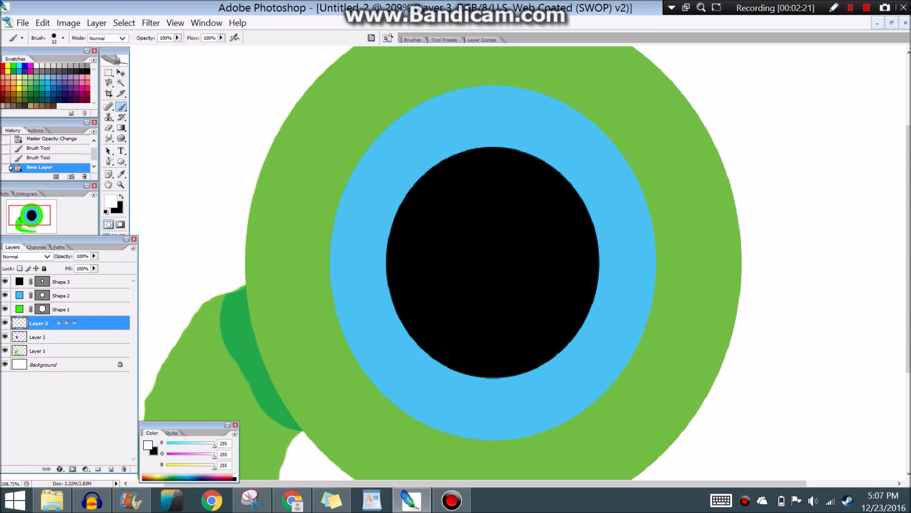
drag(101, 309, 45, 275)
mouse_move(451, 182)
mouse_down()
mouse_move(416, 215)
mouse_move(428, 210)
mouse_move(420, 246)
mouse_up()
key(ctrl+z)
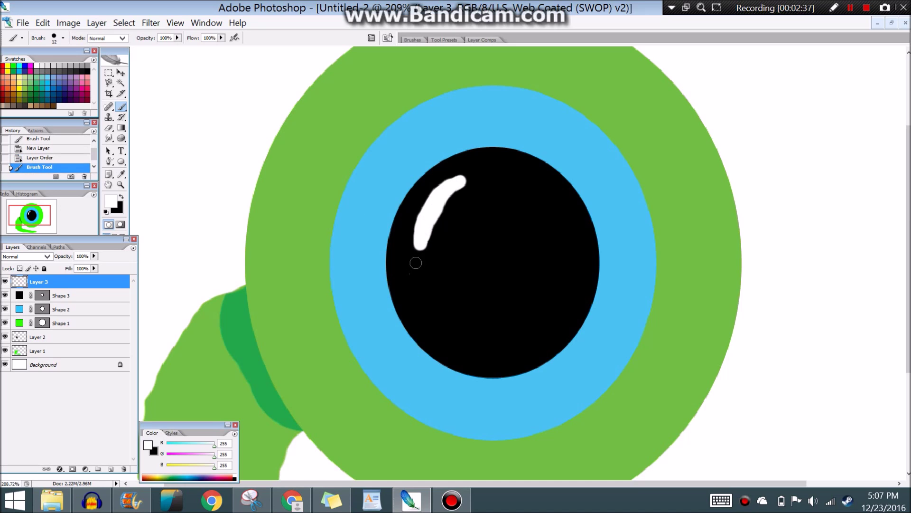
drag(417, 285, 430, 325)
key(ctrl+minus)
key(ctrl+minus)
key(ctrl+minus)
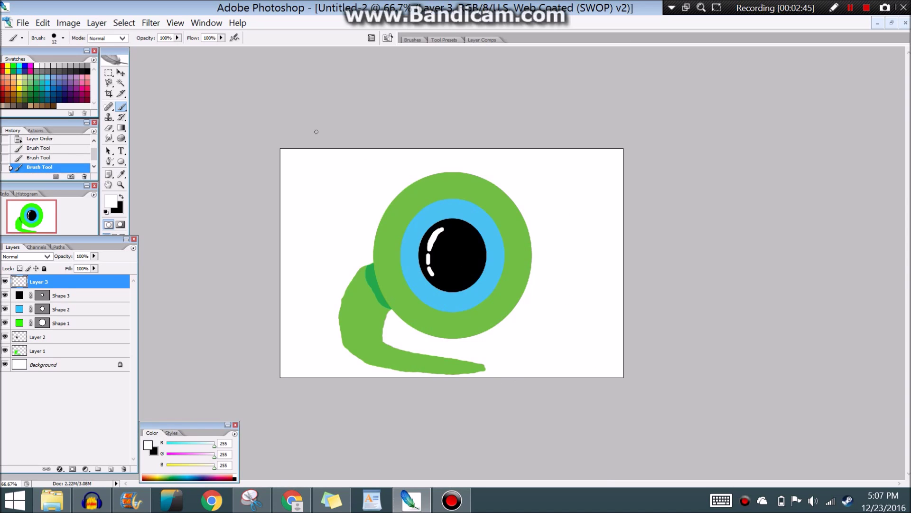
- Delete the eye drawing's Background layer
right_click(72, 364)
click(100, 401)
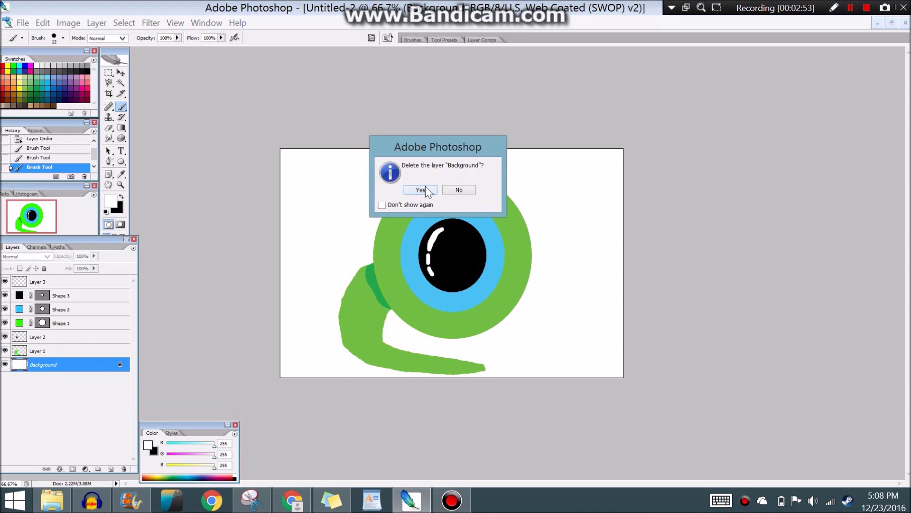
click(418, 189)
- Tile the document windows so the eye drawing sits beside the face photo
click(892, 22)
click(443, 83)
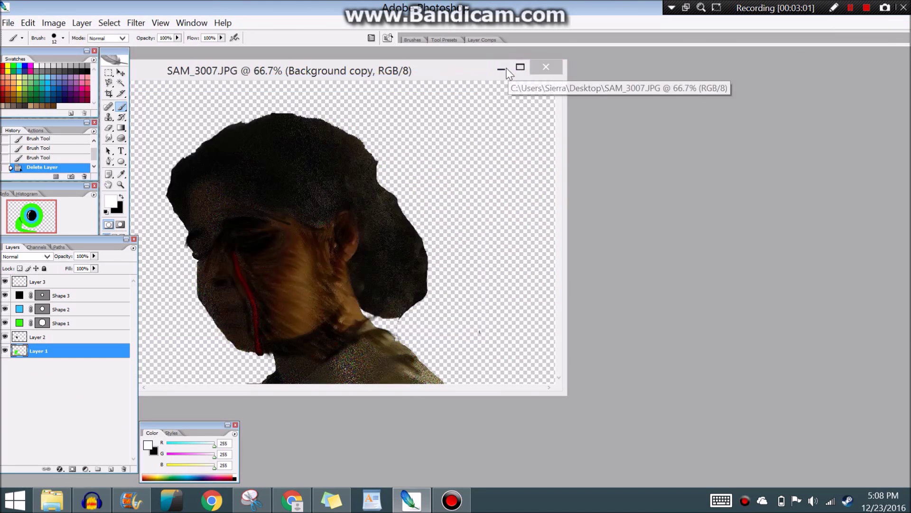
click(494, 67)
click(358, 85)
click(112, 477)
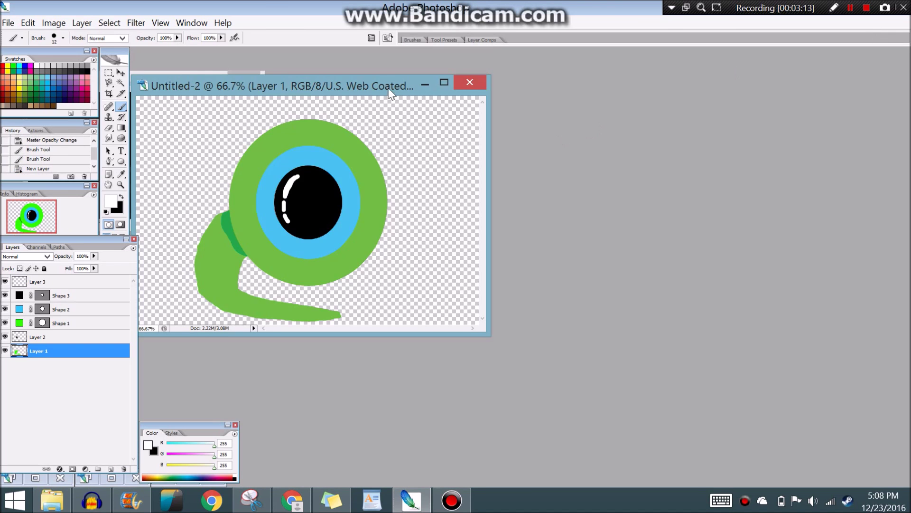
drag(389, 93, 672, 117)
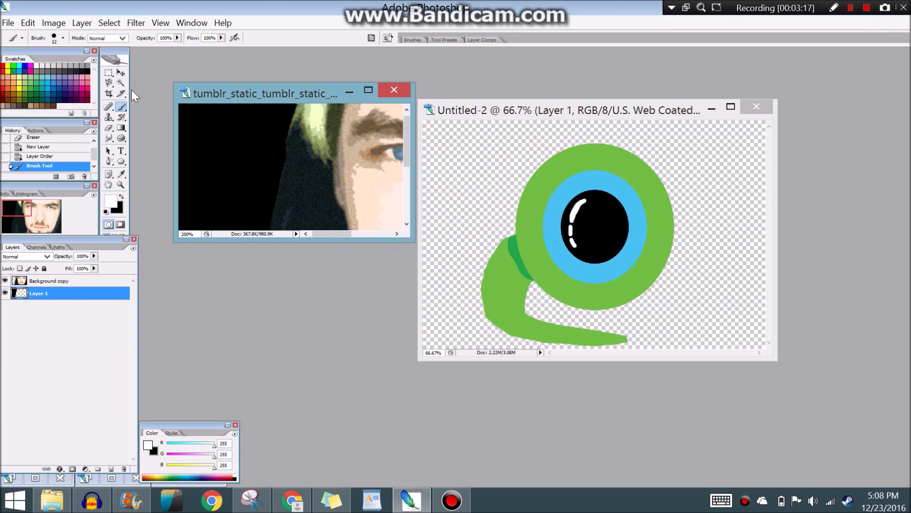
- Drag the eye artwork into the face photo, then undo the copy
click(121, 72)
drag(628, 266, 266, 157)
click(368, 90)
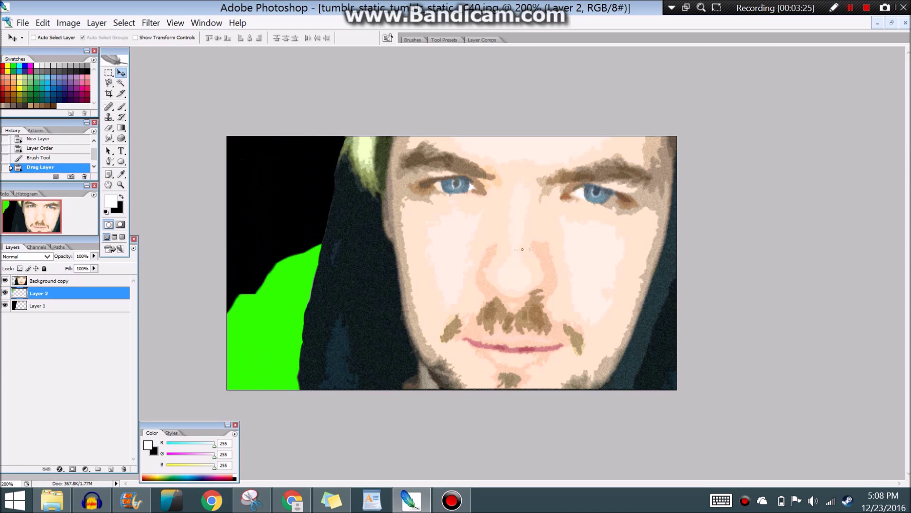
key(ctrl+alt+z)
key(ctrl+alt+z)
click(890, 24)
click(664, 90)
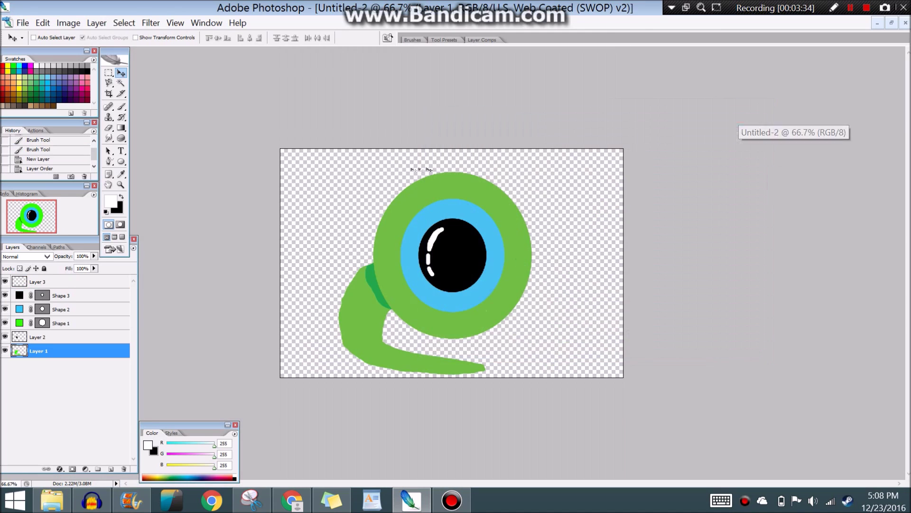
- Flatten the eye drawing and place it, scaled down, on the photo's left side
click(69, 281)
click(142, 479)
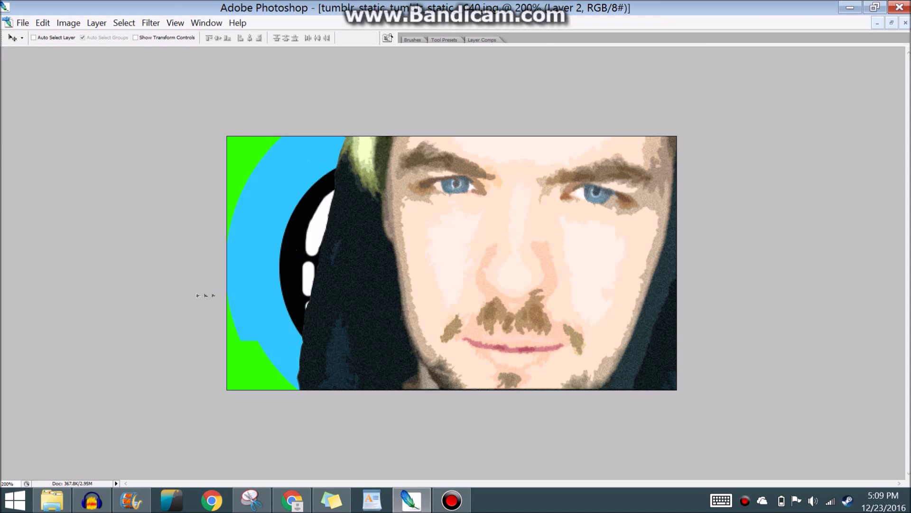
drag(179, 248, 161, 127)
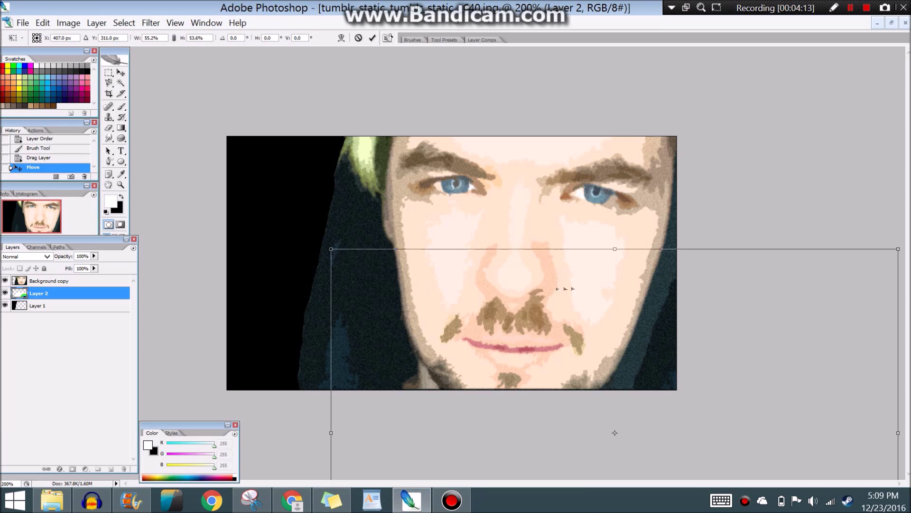
mouse_move(677, 474)
mouse_down()
mouse_move(269, 257)
mouse_move(334, 258)
mouse_move(305, 275)
mouse_up()
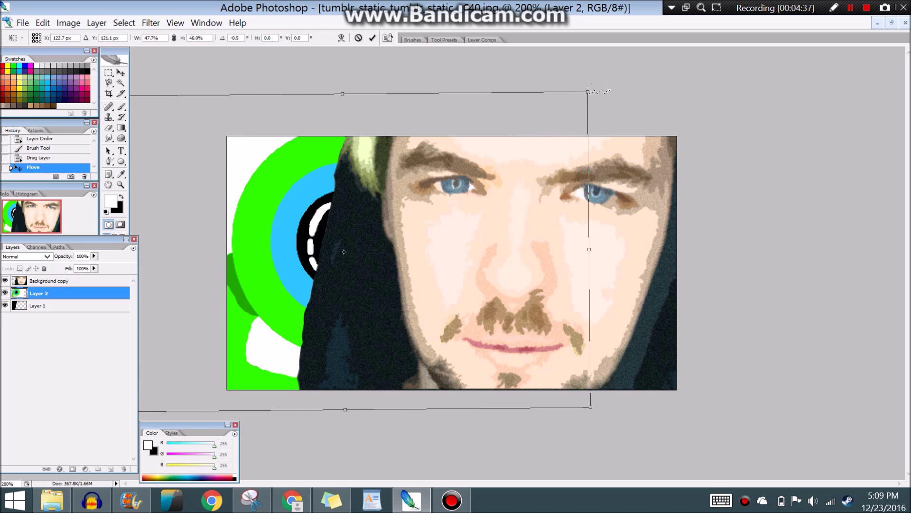
drag(330, 216, 295, 263)
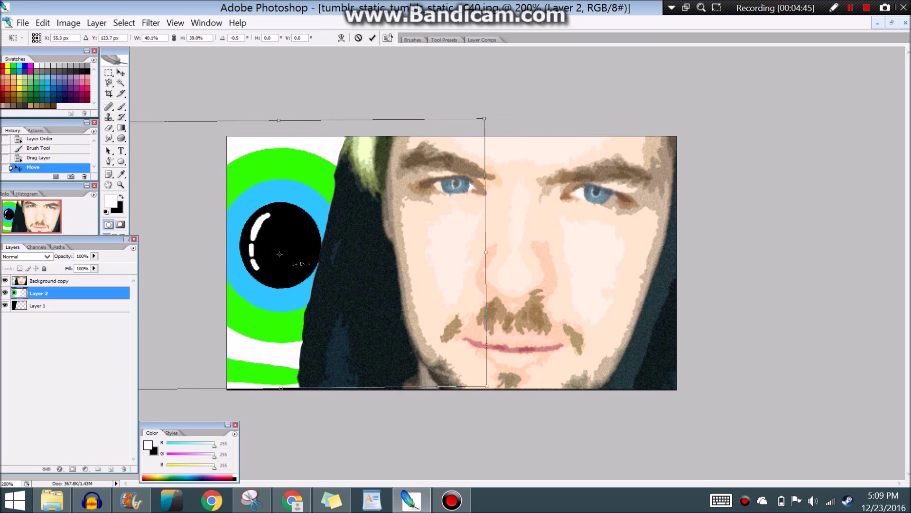
key(Return)
- Shift the face layer to the right
click(47, 281)
drag(208, 281, 317, 301)
key(alt+bracketleft)
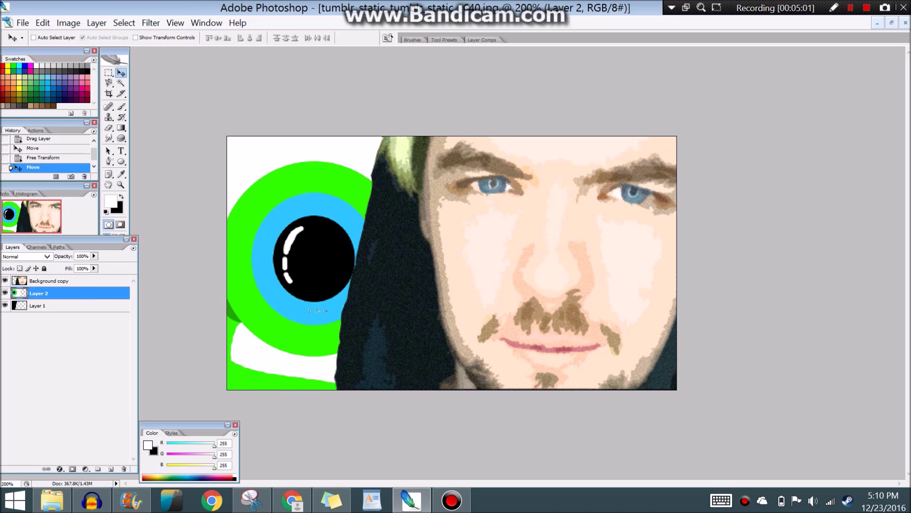
- Magic Wand the white areas around the logo, erase them to black, and deselect
click(122, 83)
click(257, 152)
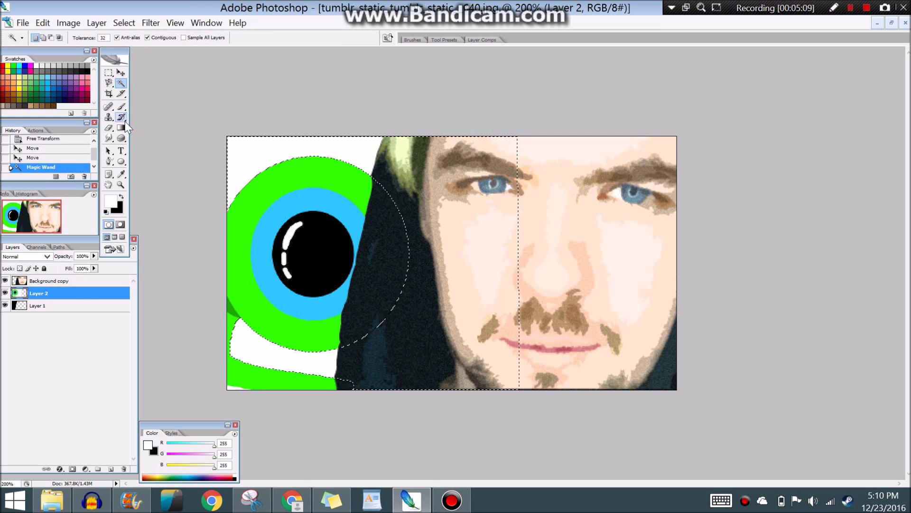
click(109, 127)
mouse_move(256, 157)
mouse_down()
mouse_move(308, 342)
mouse_move(291, 427)
mouse_up()
key(ctrl+d)
- Nudge the eye artwork right and back into place, then hide its layer
key(v)
drag(316, 256, 700, 334)
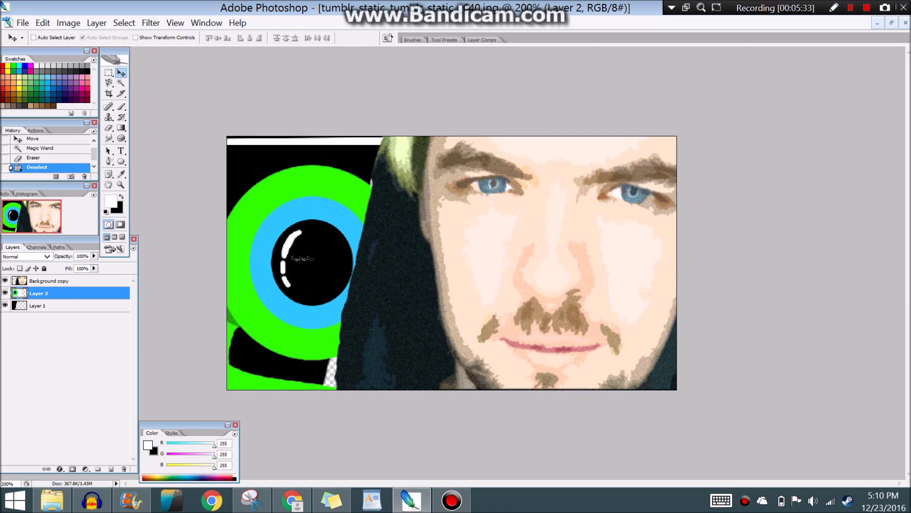
drag(700, 334, 361, 294)
click(4, 293)
- Attempt painting on the hidden eye layer, dismiss the warning, and undo the stroke
click(121, 105)
click(346, 266)
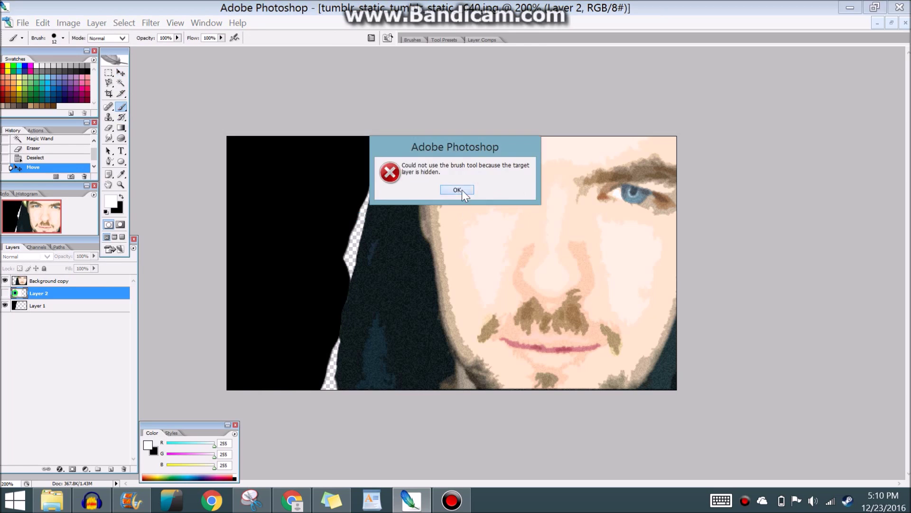
click(456, 189)
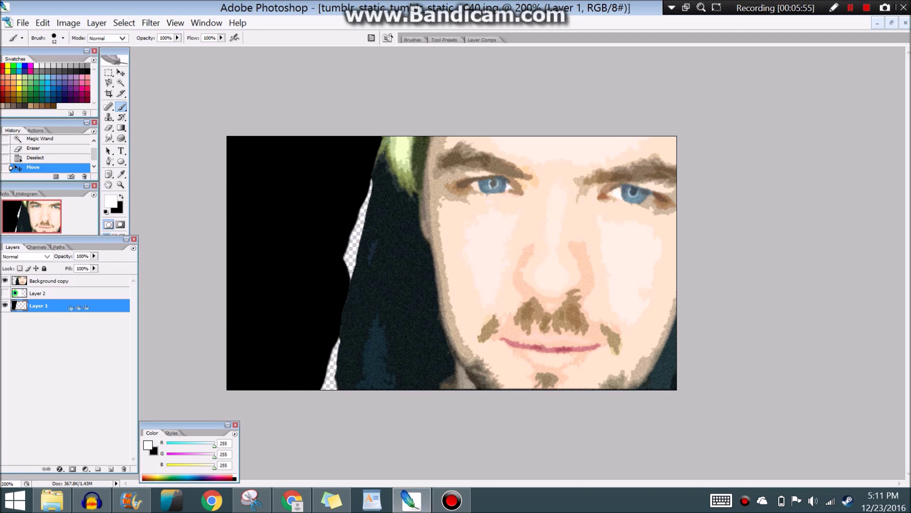
drag(351, 224, 328, 387)
key(ctrl+z)
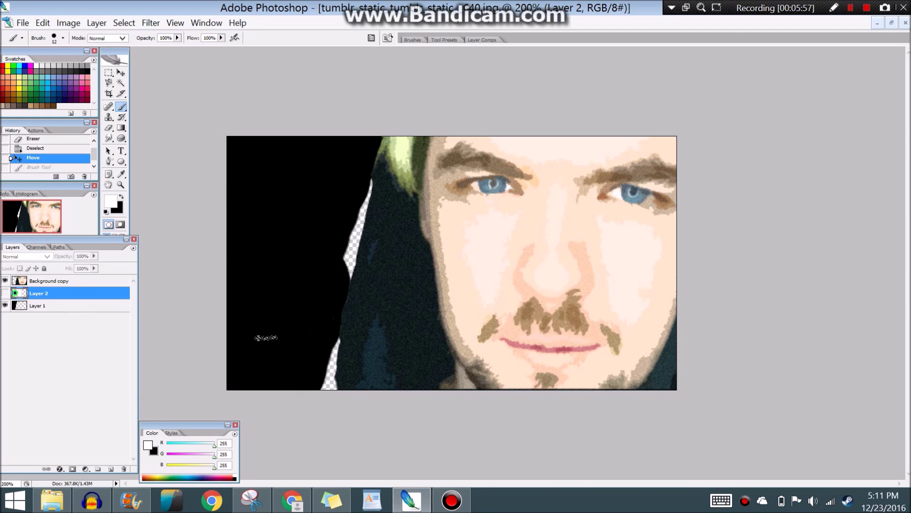
- Set the background colour to white and the foreground colour to black, then pick the Brush
click(116, 207)
click(600, 212)
key(ctrl+z)
key(ctrl+z)
click(111, 201)
click(295, 237)
click(606, 212)
key(b)
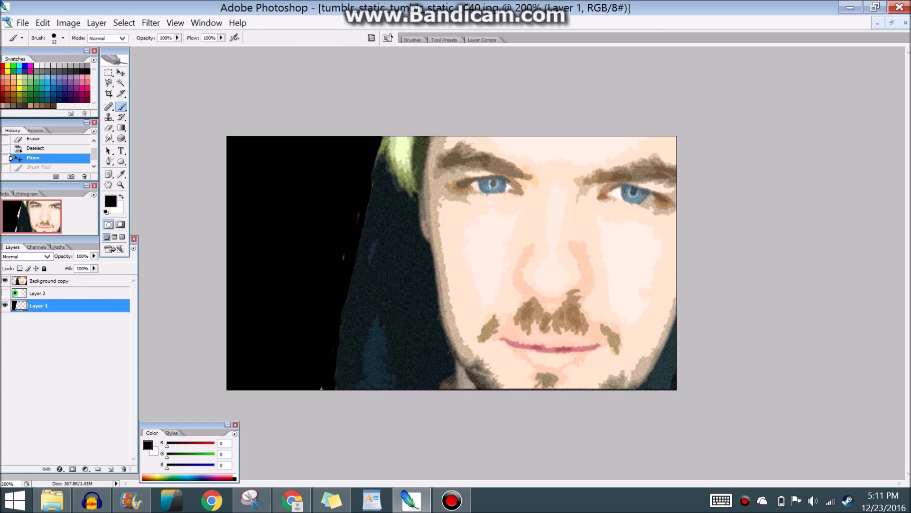
- Make Layer 2 active, show only the eye logo, and shift it right
click(29, 293)
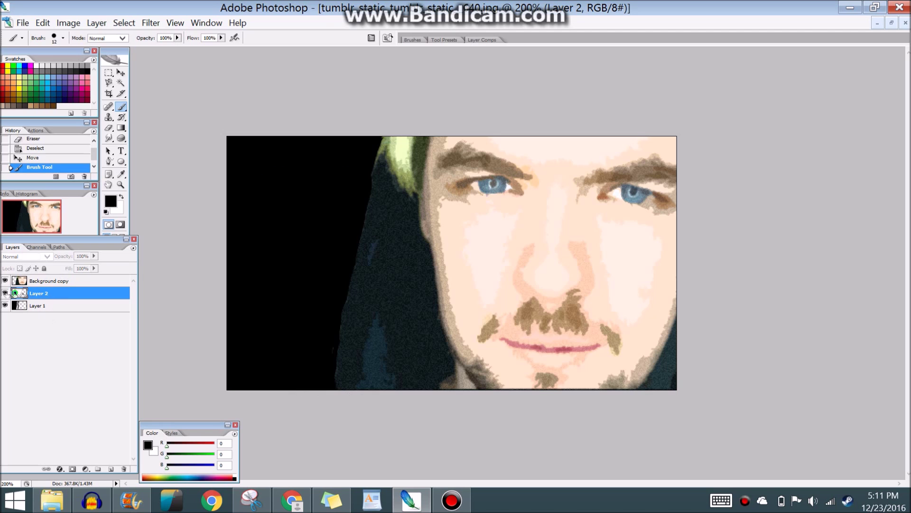
click(4, 293)
click(5, 305)
key(v)
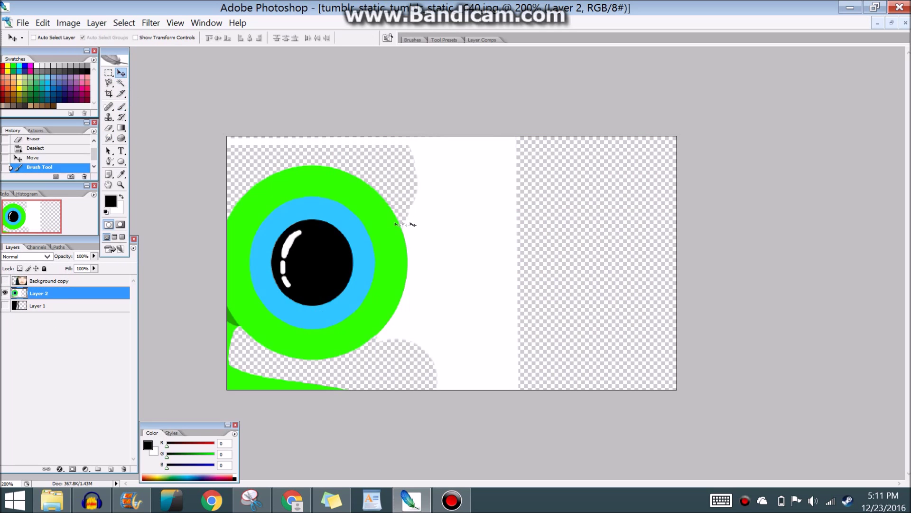
drag(402, 223, 545, 218)
- Magic Wand the white around the logo, erase it to transparency, and deselect
key(w)
click(280, 192)
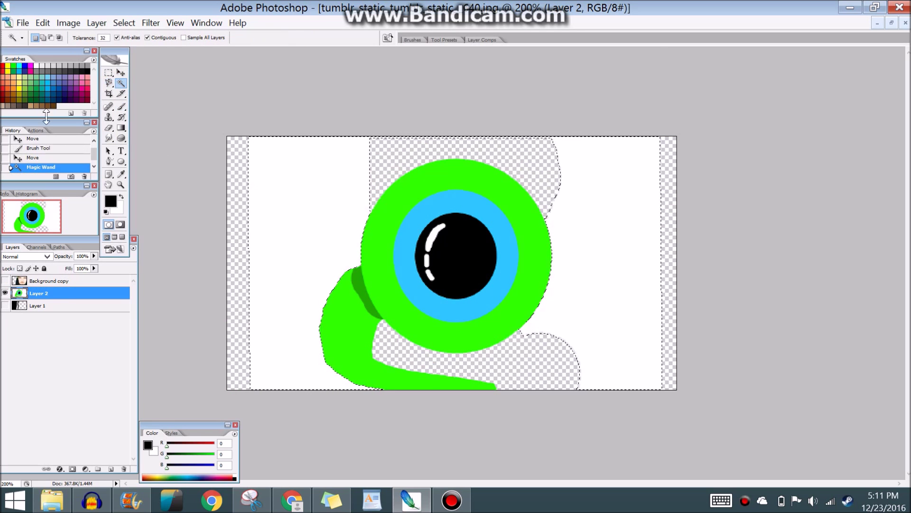
key(e)
mouse_move(332, 161)
mouse_down()
mouse_move(564, 377)
mouse_move(677, 309)
mouse_up()
key(ctrl+d)
- Move the logo up and select and erase the leftover white strip at the bottom
click(120, 76)
drag(427, 266, 512, 195)
click(121, 84)
click(397, 326)
key(e)
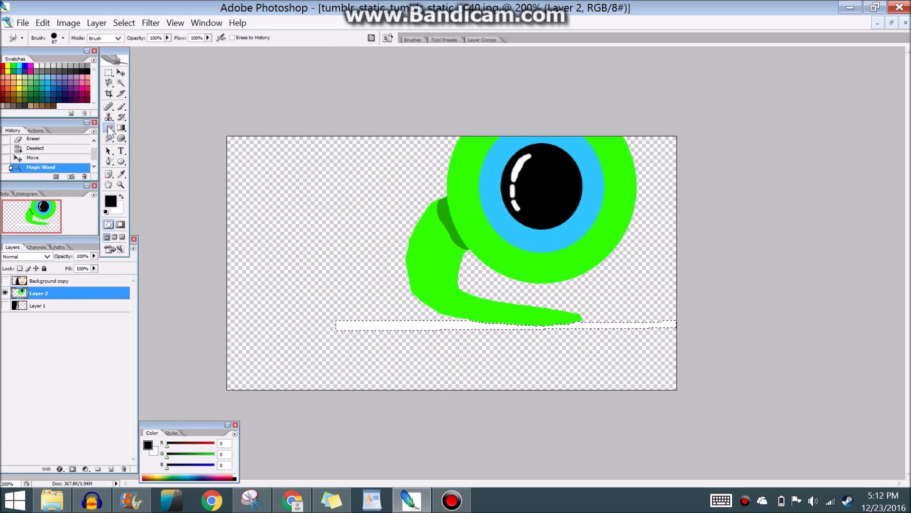
click(120, 72)
- Erase the remaining white strip, move the logo back into place, and re-show the face layer
drag(522, 237, 330, 276)
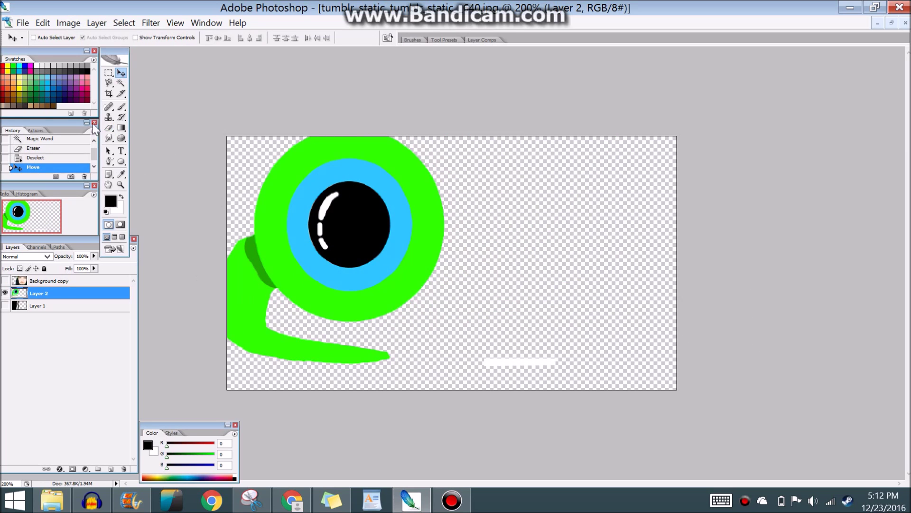
key(e)
click(565, 361)
key(v)
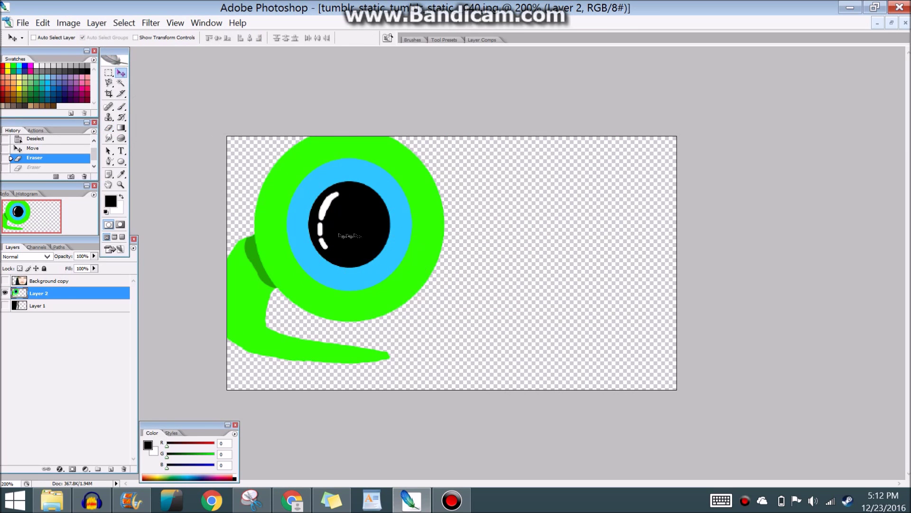
drag(361, 239, 333, 266)
click(48, 280)
click(4, 280)
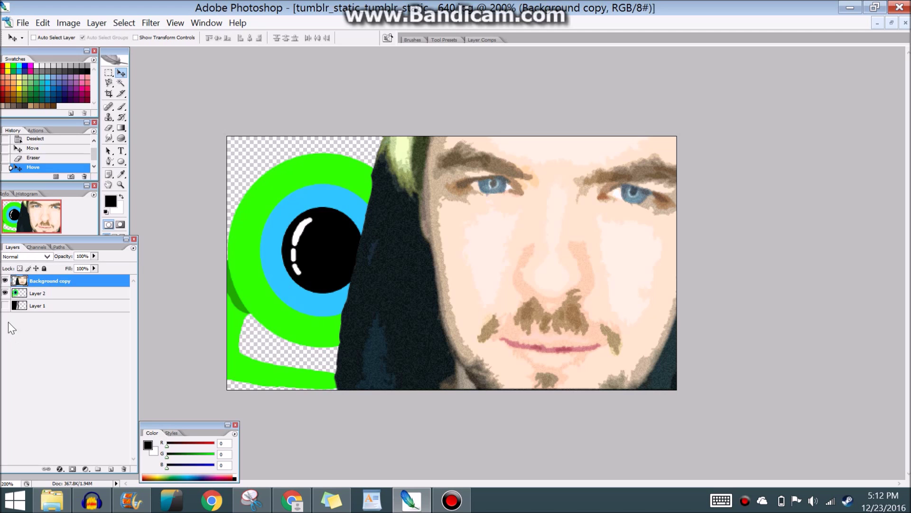
- Show the black Layer 1, select the eye logo layer and apply Artistic > Dry Brush
click(5, 306)
click(47, 292)
click(151, 23)
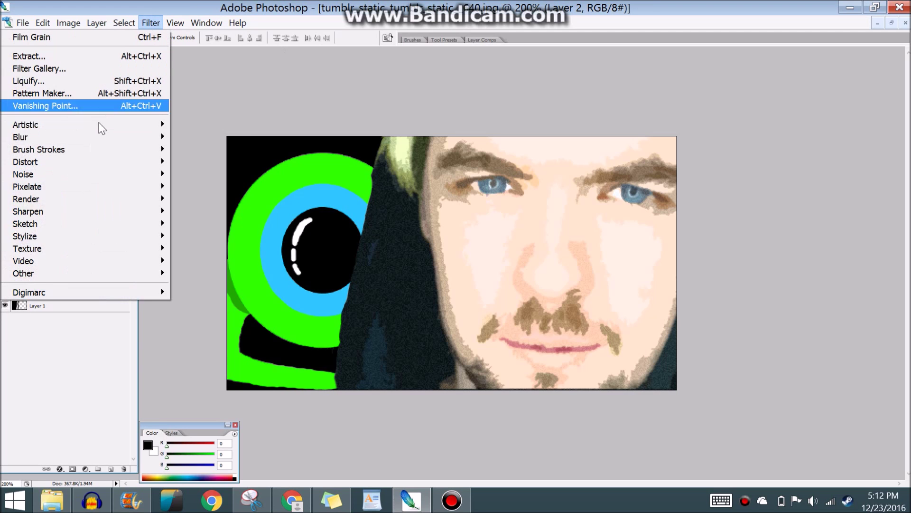
click(207, 150)
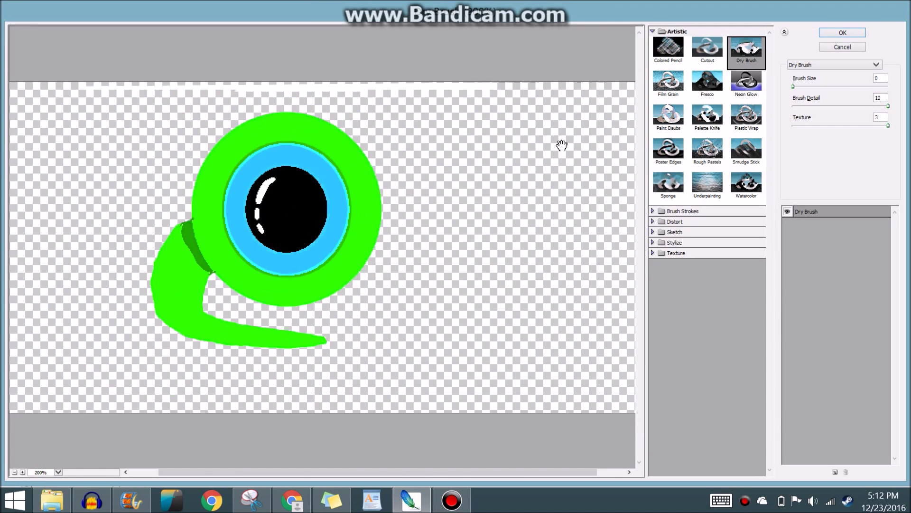
- Preview Film Grain and other Artistic effects, then return to Dry Brush with brush size 7
click(716, 96)
click(678, 84)
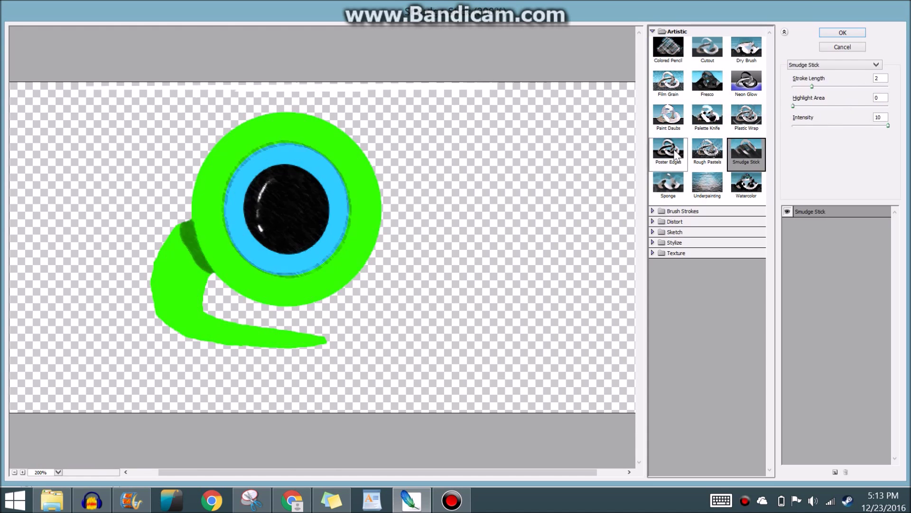
click(699, 84)
click(666, 94)
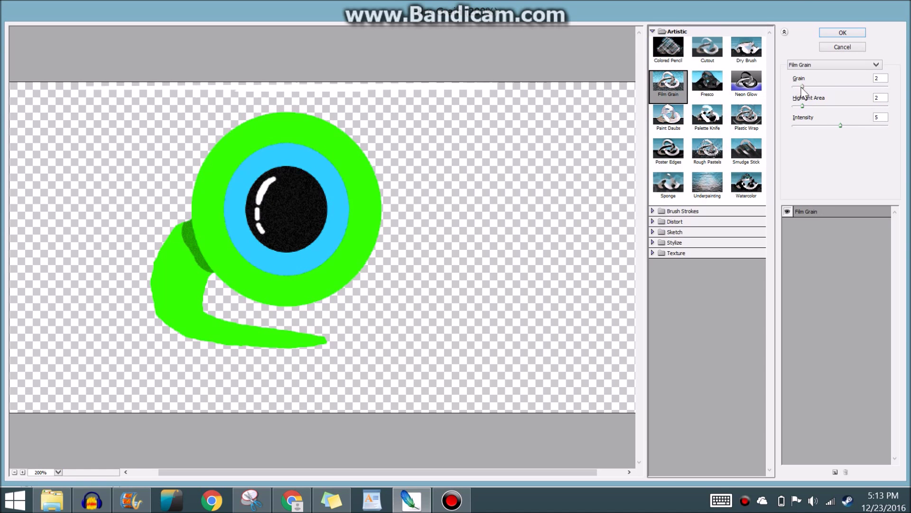
key(Up)
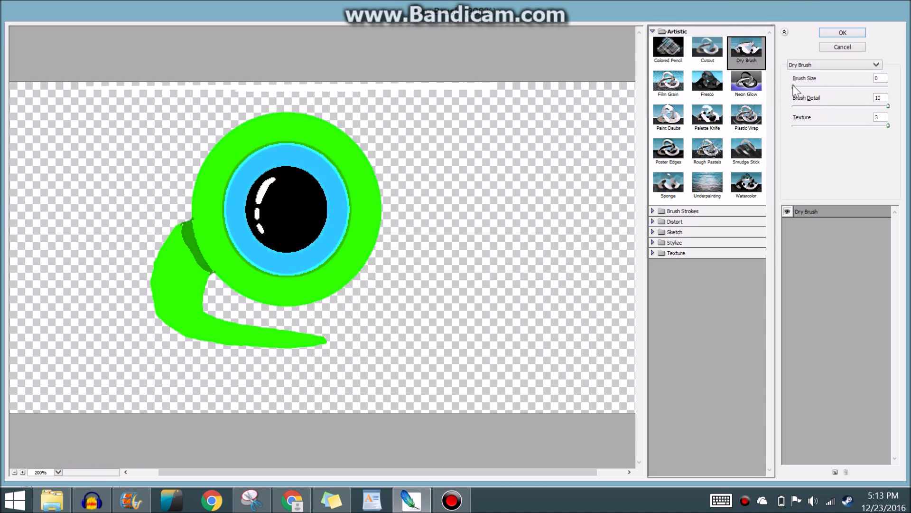
mouse_move(793, 88)
mouse_down()
mouse_move(862, 99)
mouse_move(908, 128)
mouse_up()
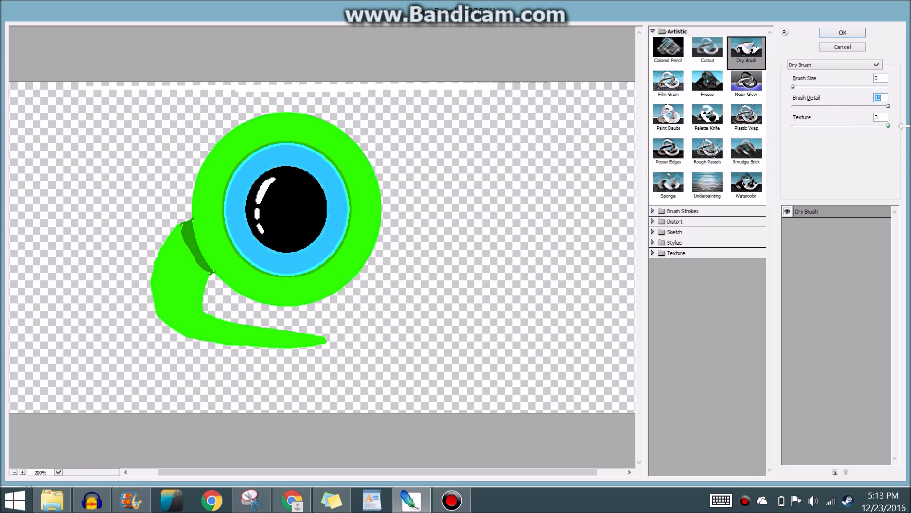
- Preview Spatter and Sprayed Strokes, apply Brush Strokes > Ink Outlines to the logo, then undo it
click(702, 210)
click(738, 259)
click(668, 296)
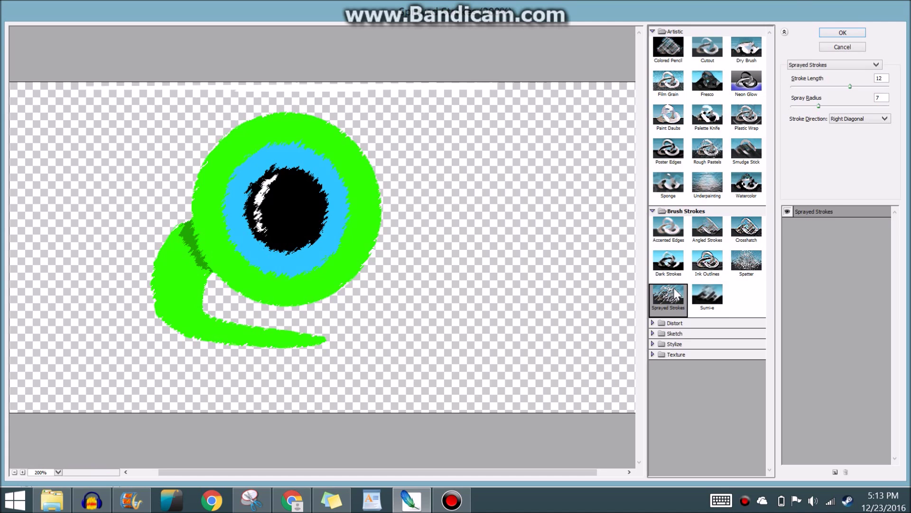
click(712, 262)
click(845, 32)
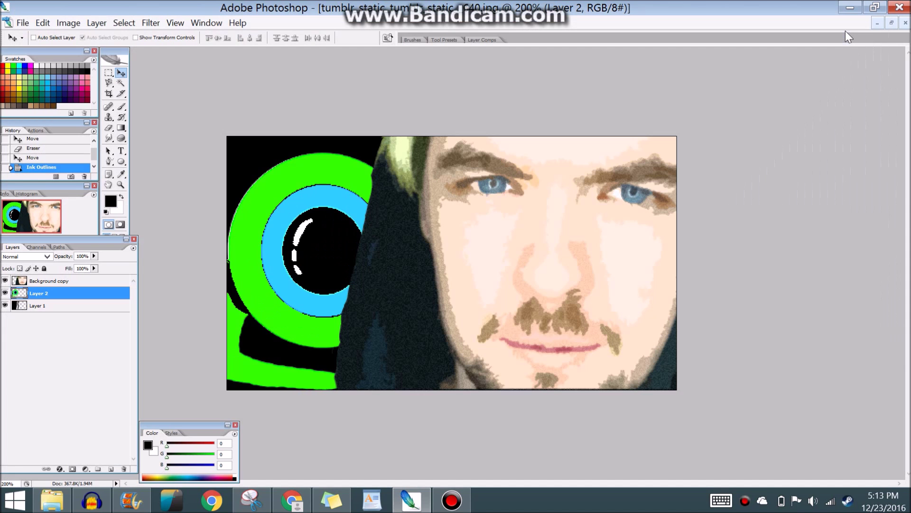
key(ctrl+z)
key(ctrl+z)
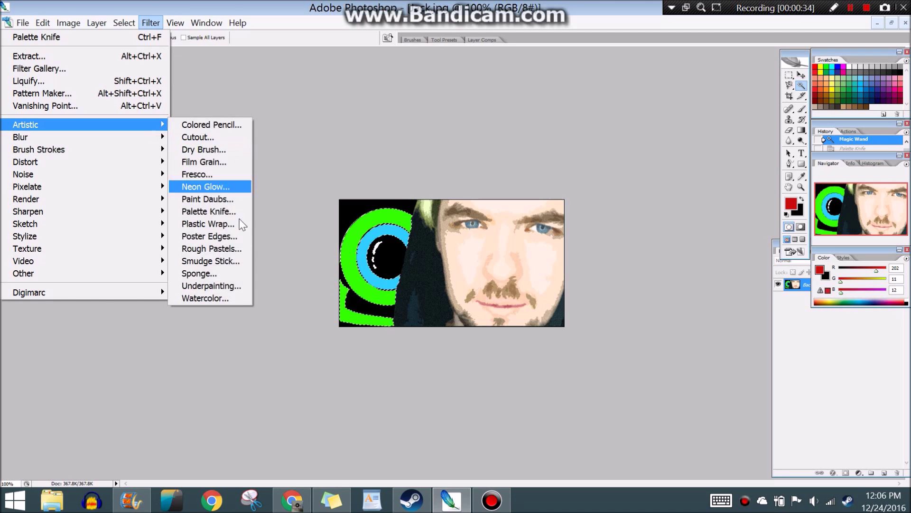
- Open the Filter Gallery and browse Artistic effects from Neon Glow through Smudge Stick to Rough Pastels
click(251, 209)
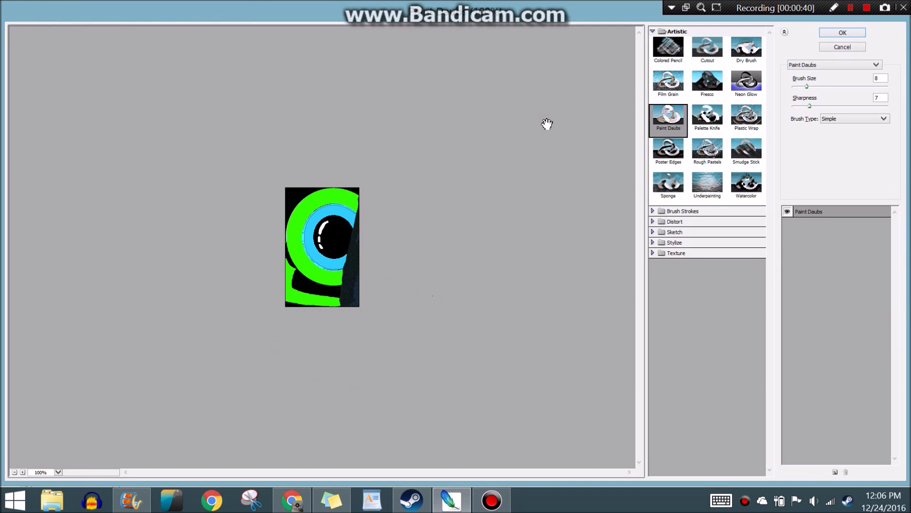
click(668, 81)
click(747, 81)
click(668, 81)
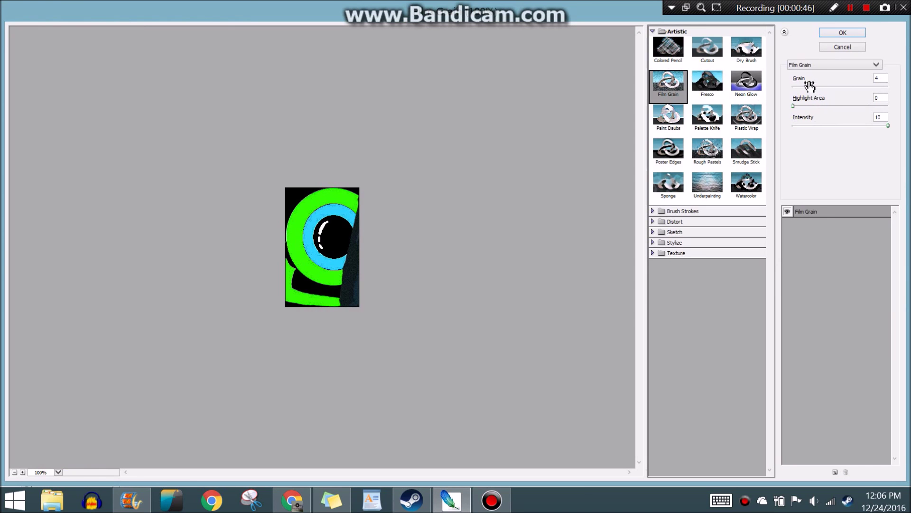
click(668, 114)
click(707, 116)
click(746, 150)
click(722, 160)
- Apply Rough Pastels with Stroke Length 33, Stroke Detail 1 and texture Scaling 90
drag(808, 86, 868, 86)
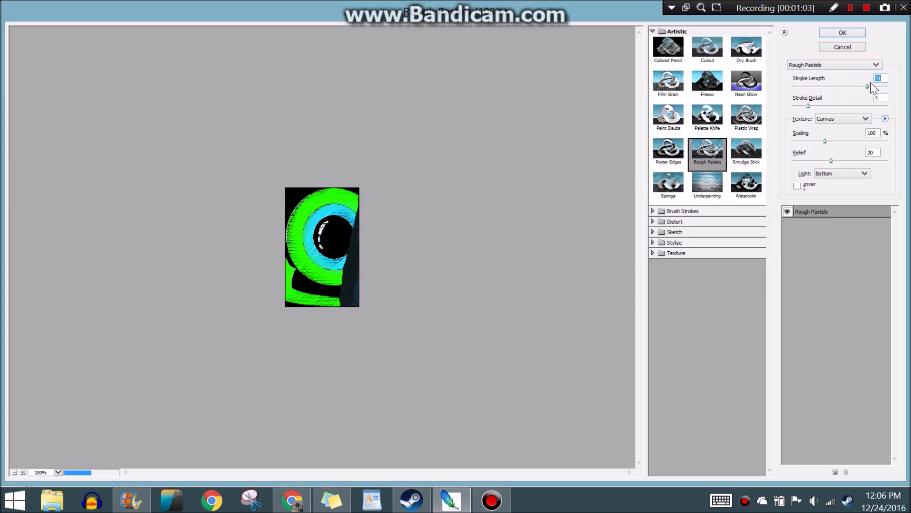
drag(808, 106, 792, 106)
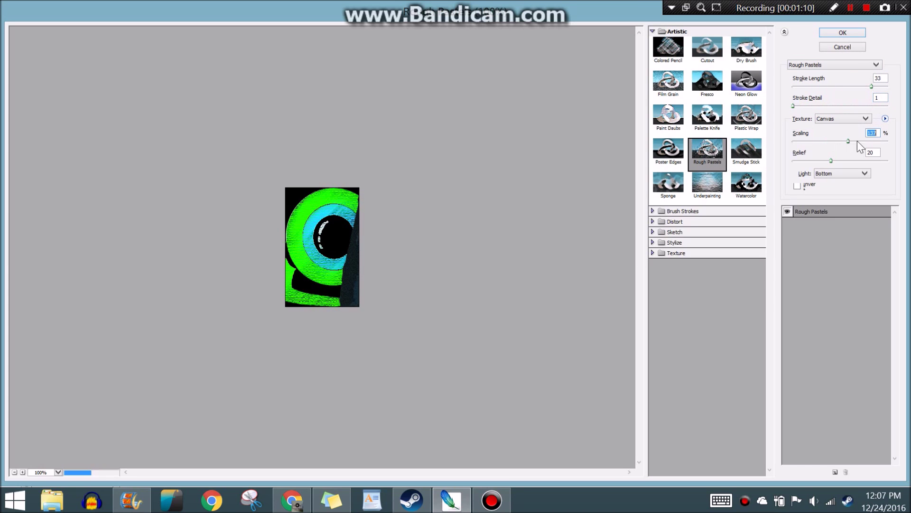
drag(838, 141, 818, 141)
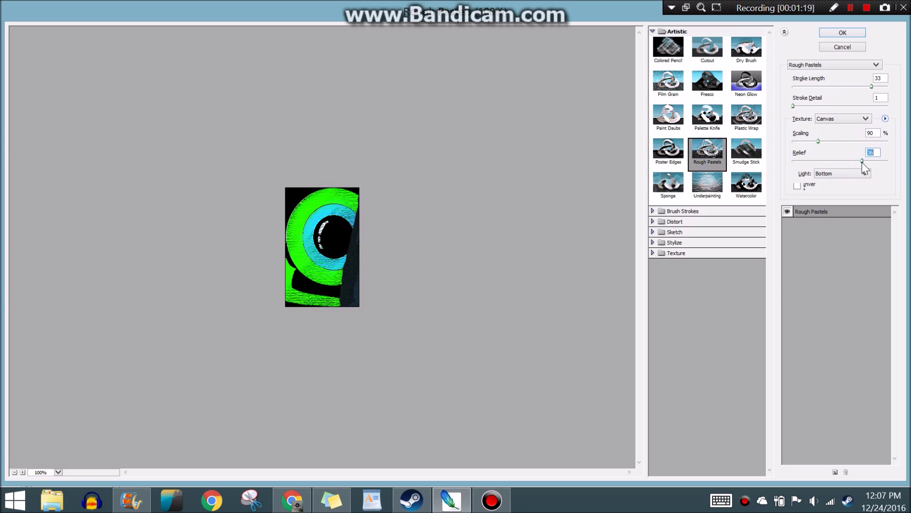
click(842, 32)
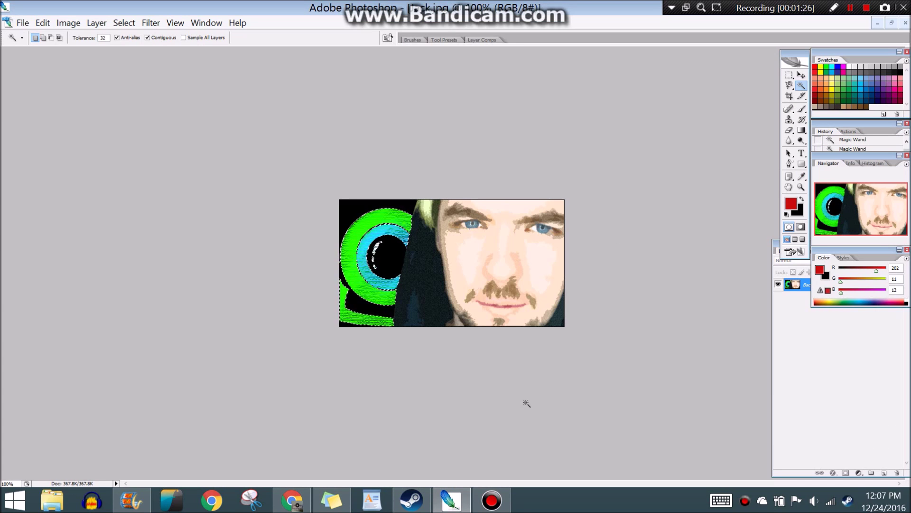
- Apply Dry Brush to the eye logo with Brush Detail 8 and Texture 1, starting from Cutout
click(151, 23)
mouse_move(25, 124)
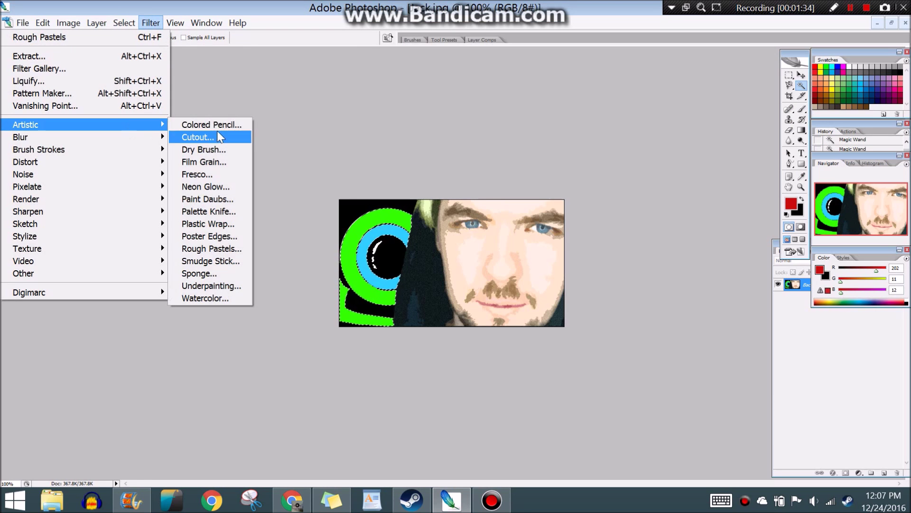
click(228, 211)
click(709, 50)
click(748, 52)
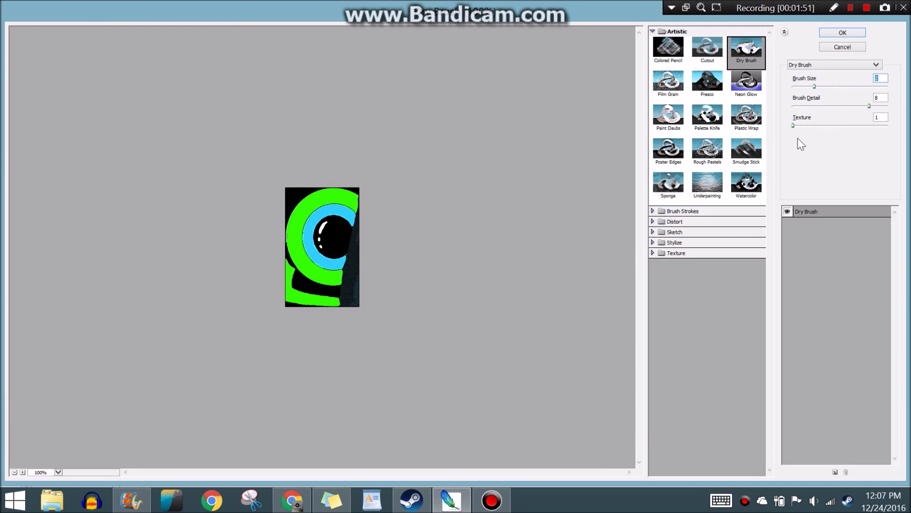
click(842, 32)
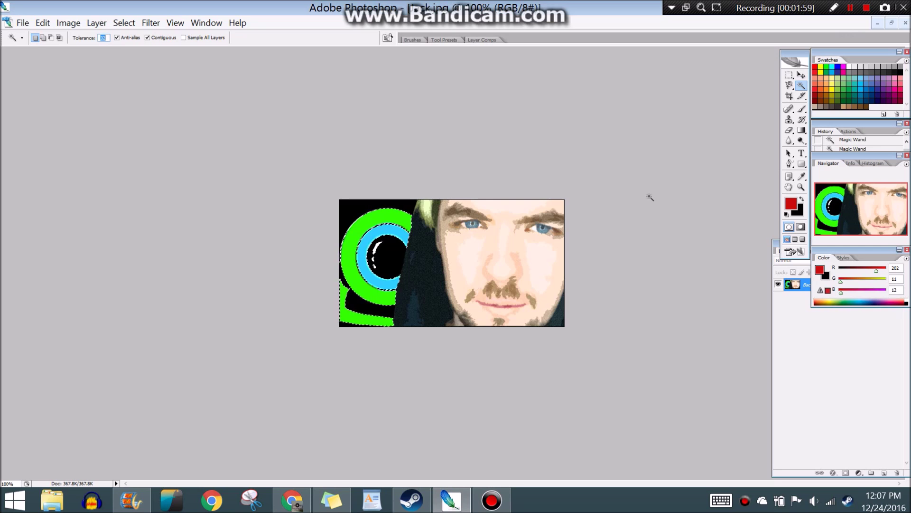